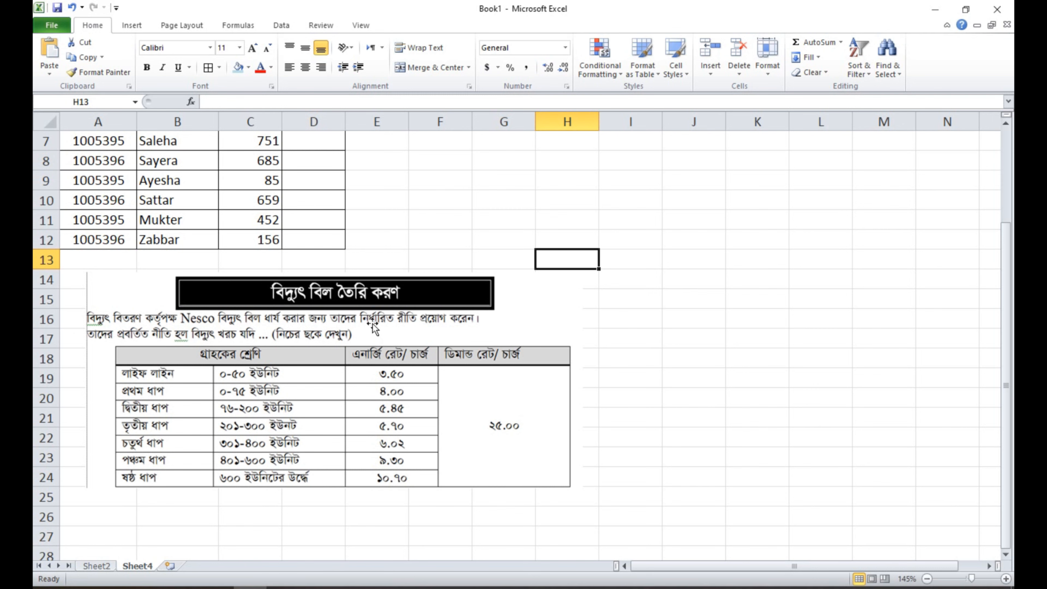
Step: Move the tariff picture down so it starts around row 19, leaving empty rows beneath the Power Bill table
drag(286, 335, 285, 362)
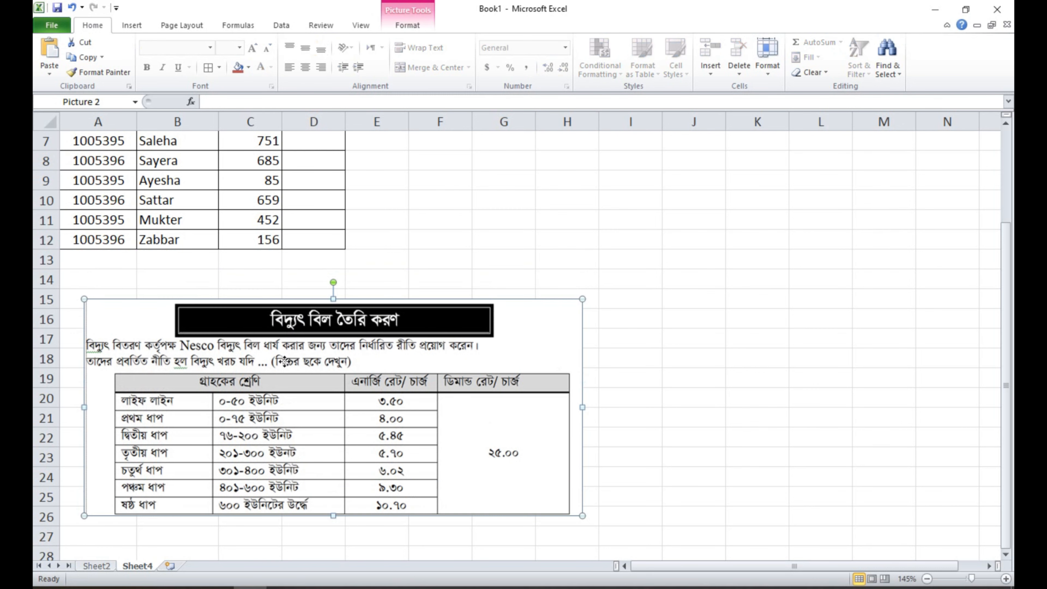
scroll(248, 265, up, 2)
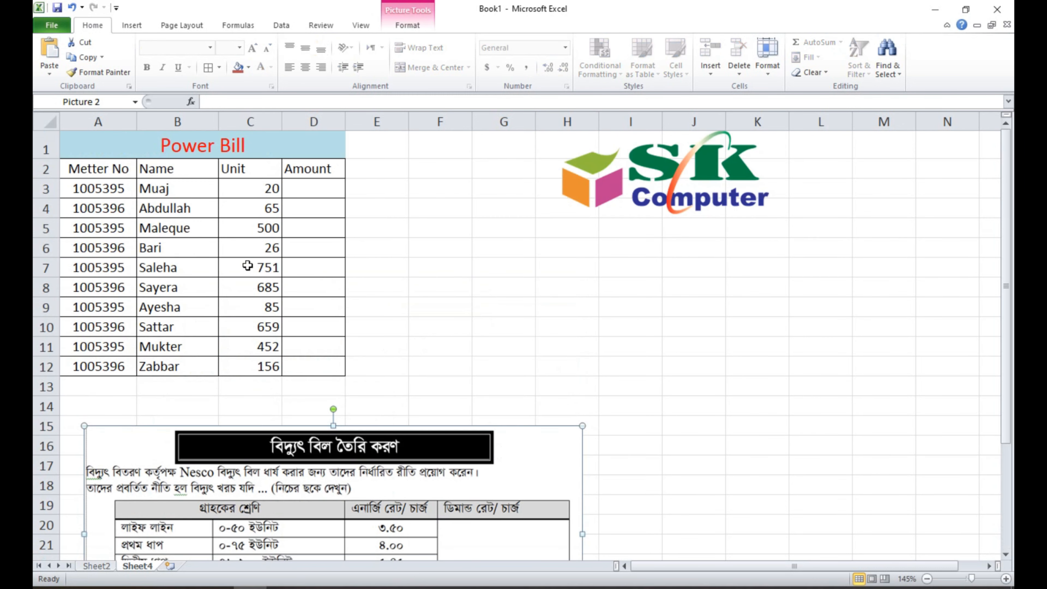
drag(273, 451, 271, 553)
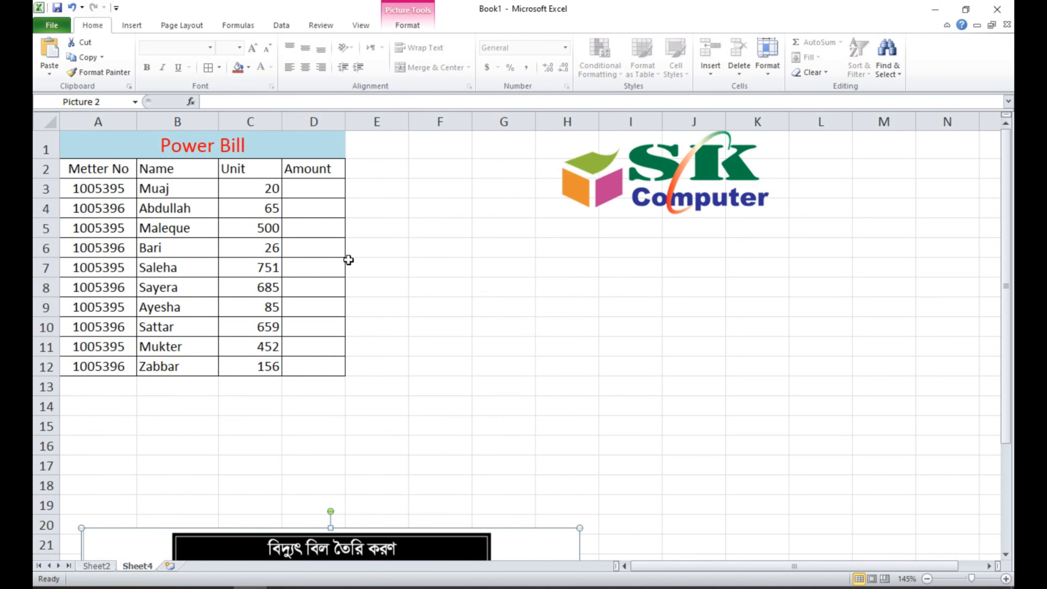
click(383, 234)
drag(387, 548, 388, 398)
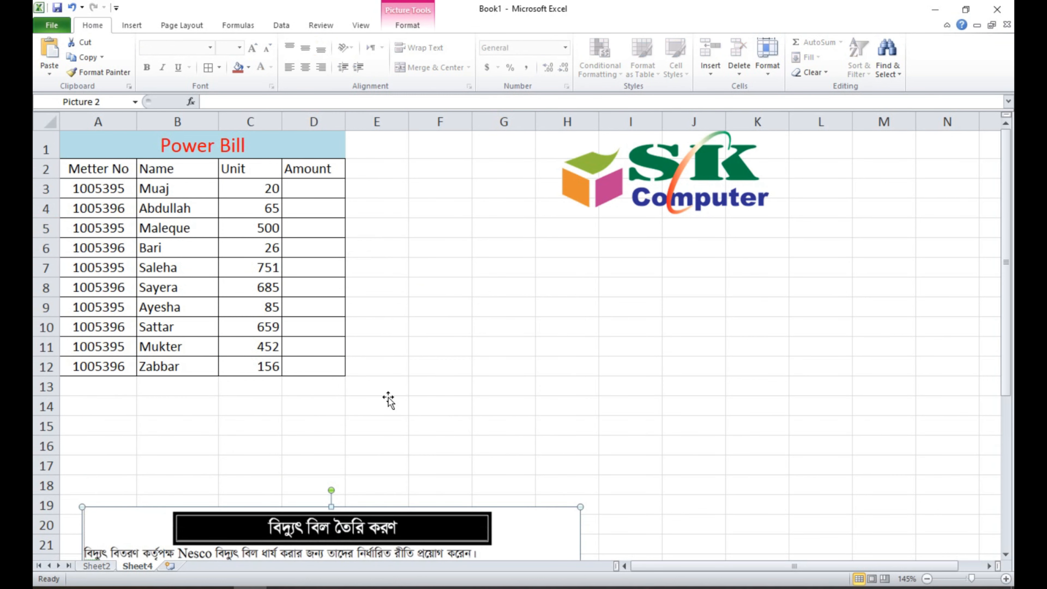
click(397, 243)
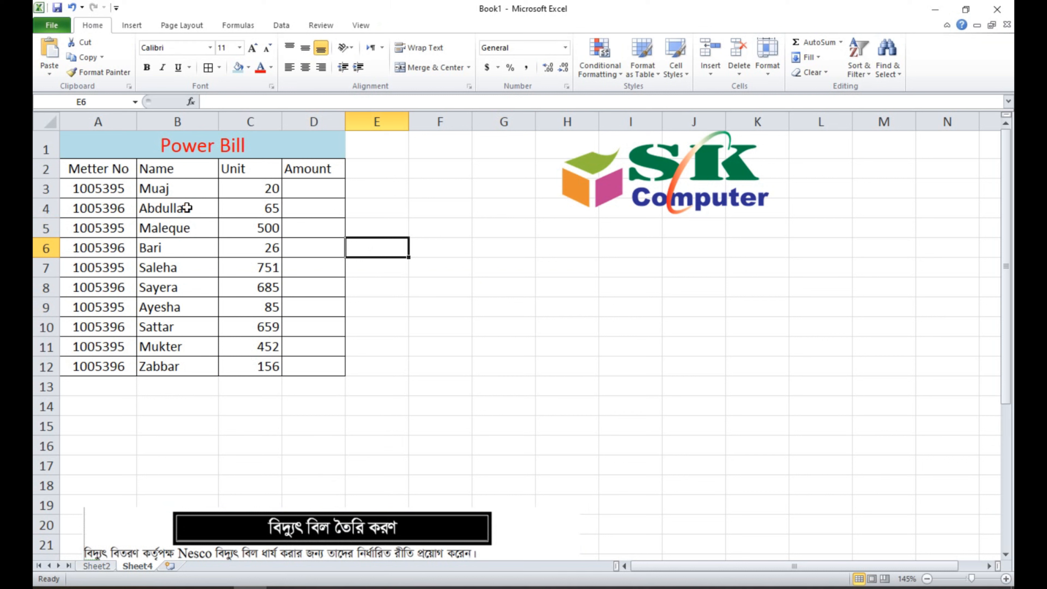
Step: Examine the Power Bill table's title and its Metter No, Name, Unit and Amount columns
click(132, 149)
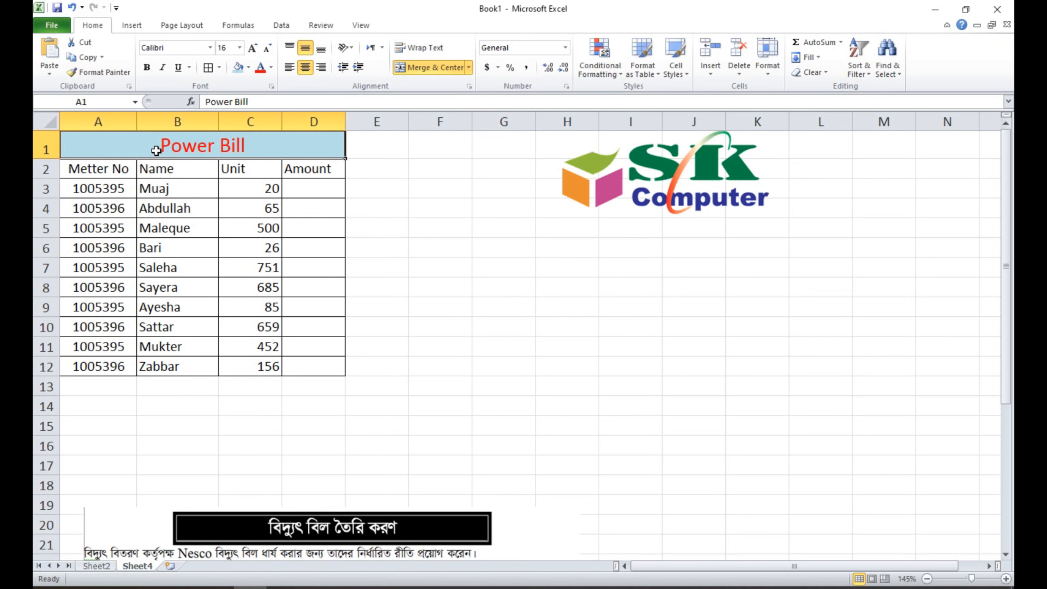
click(73, 168)
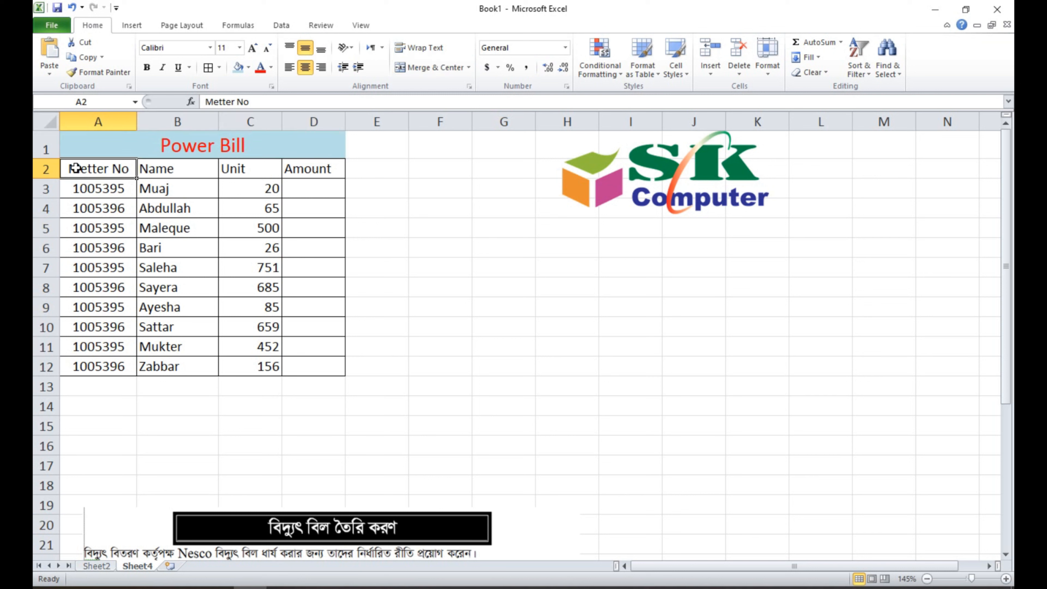
drag(94, 188, 81, 369)
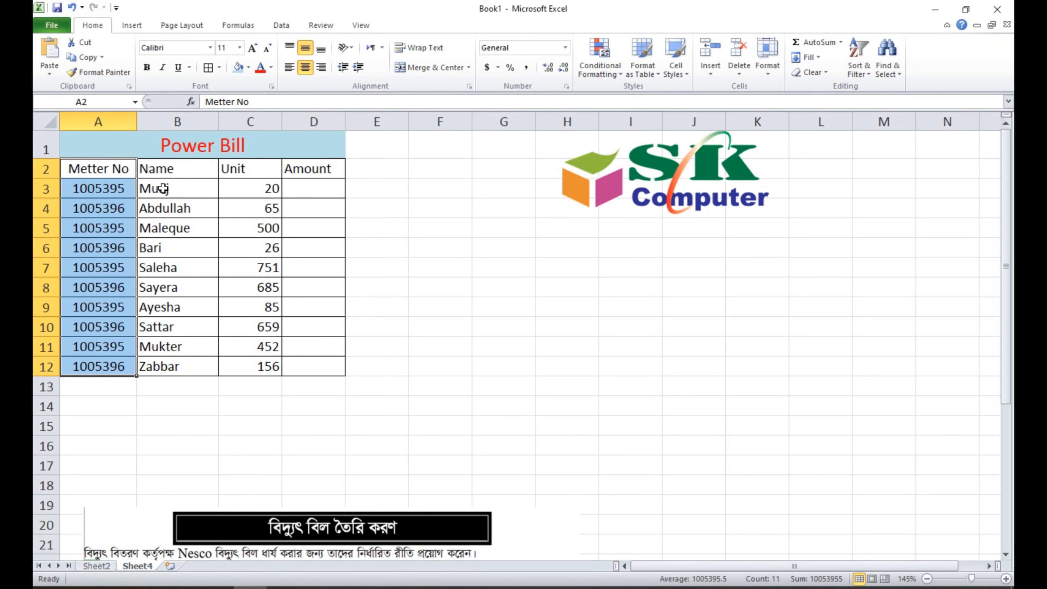
click(170, 170)
click(109, 193)
click(174, 186)
drag(173, 167, 168, 365)
click(247, 205)
click(165, 186)
click(264, 188)
drag(251, 170, 245, 363)
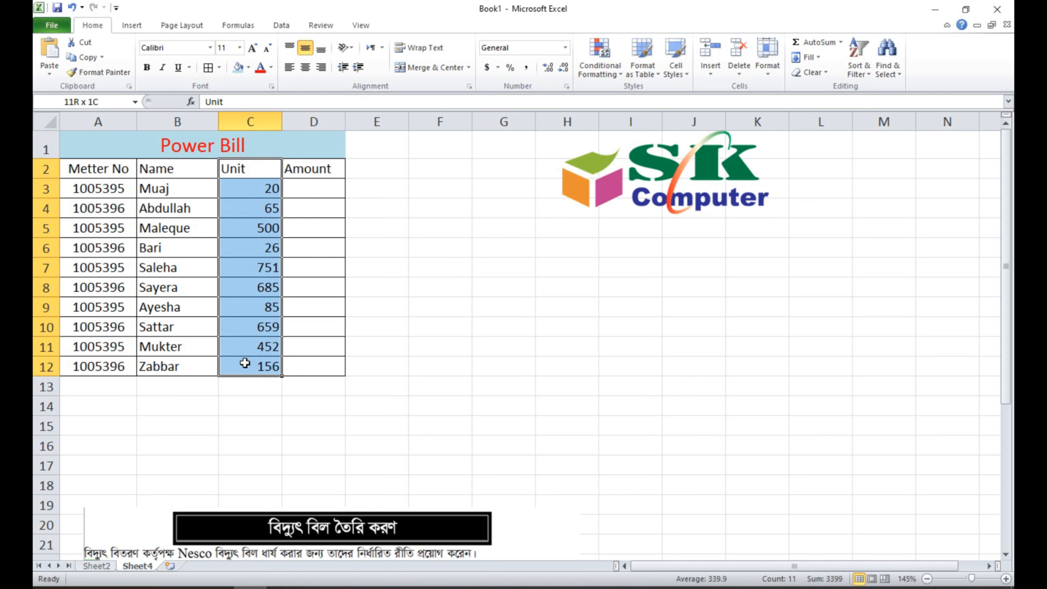
click(248, 195)
click(310, 189)
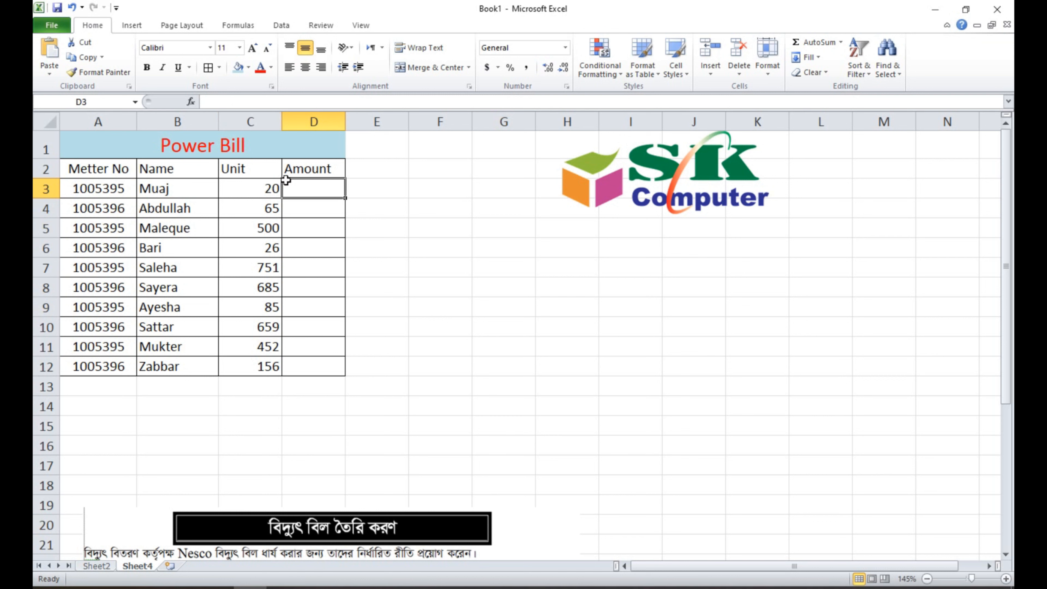
click(315, 228)
click(317, 185)
click(261, 189)
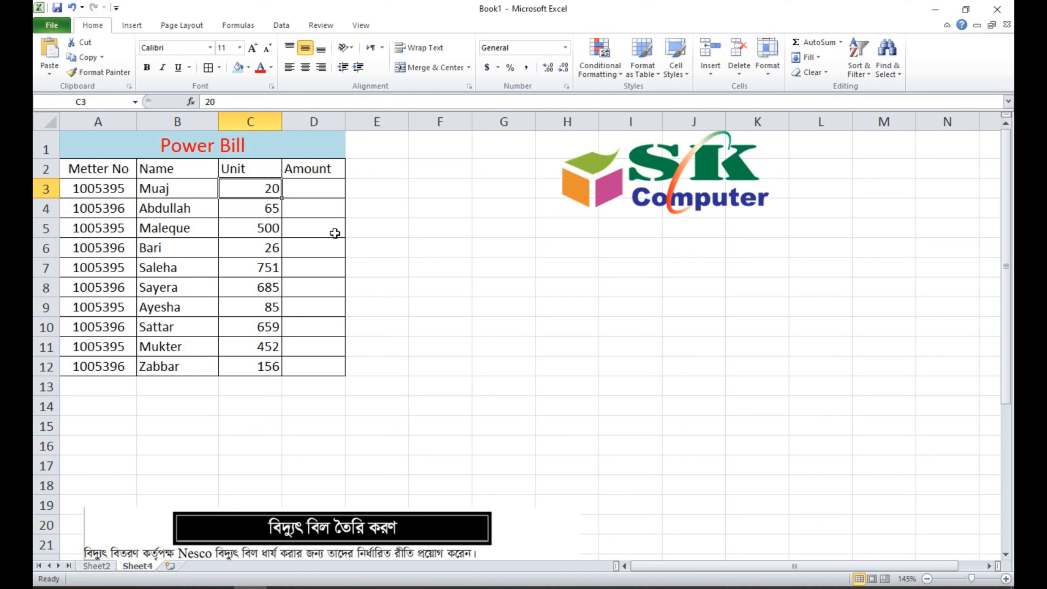
Step: Start the Amount formula in D3 with the first tier, =if(c3<=50,c3*3.5,
click(314, 192)
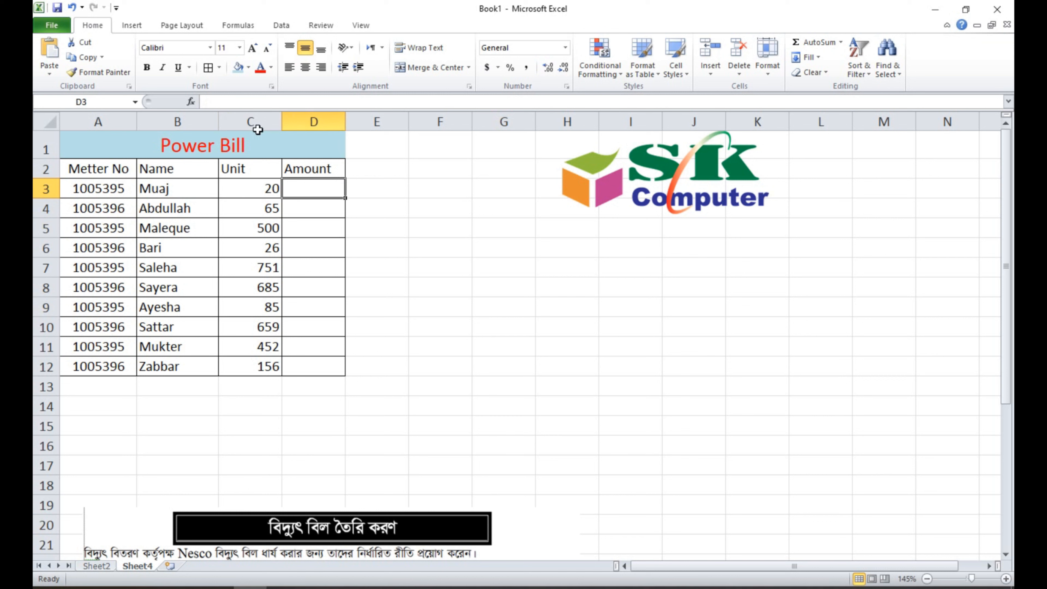
click(231, 99)
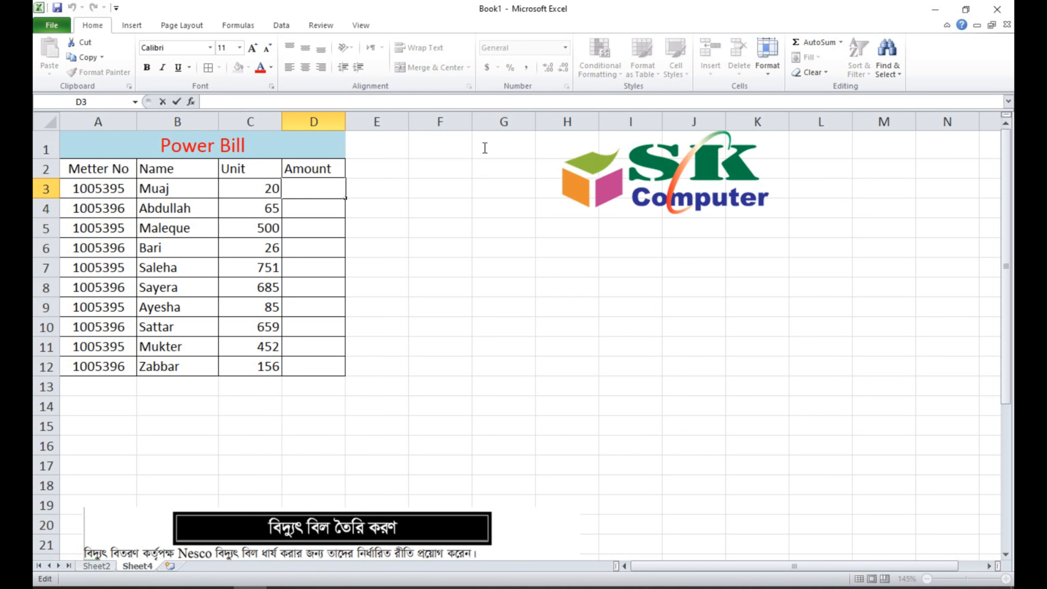
text(=)
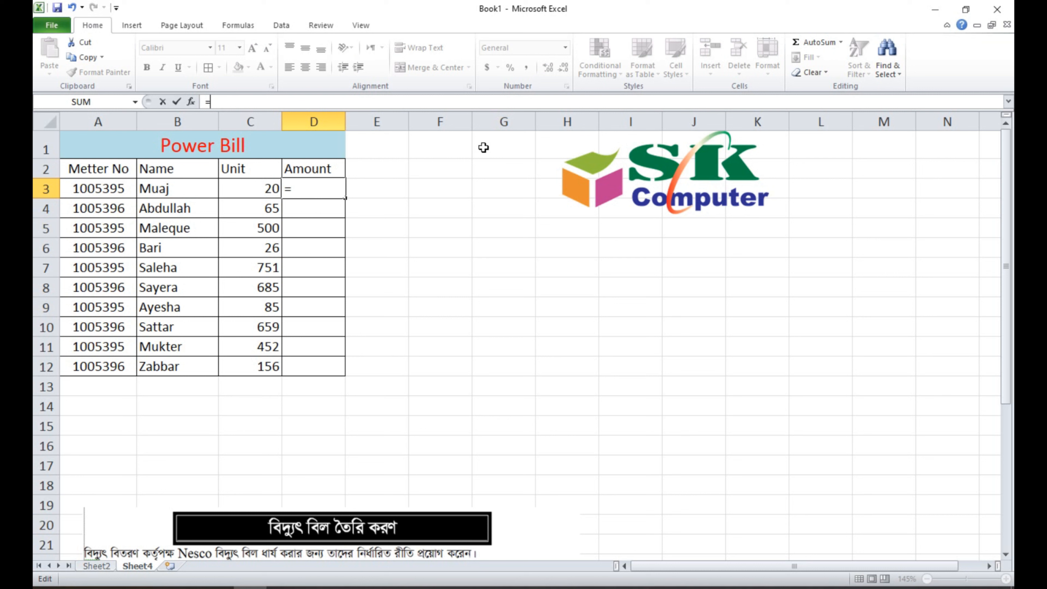
text(if)
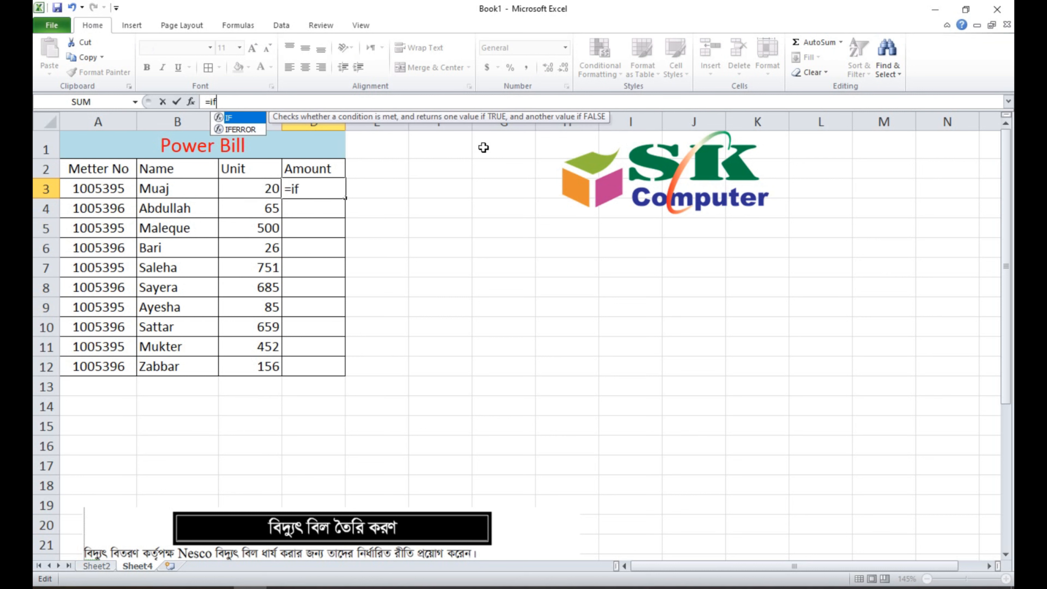
text(()
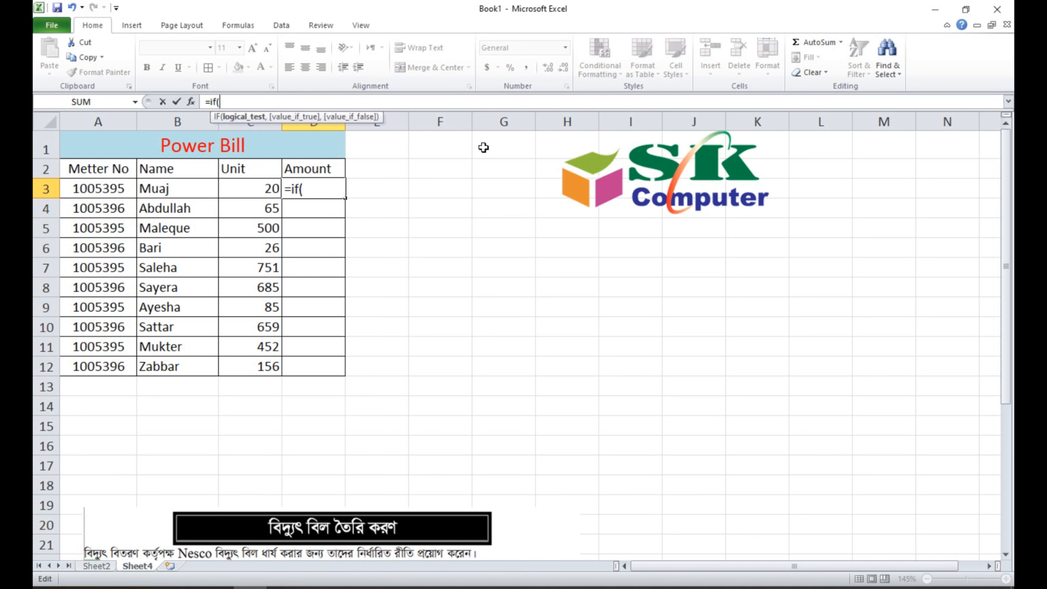
text(c3<=50,c3)
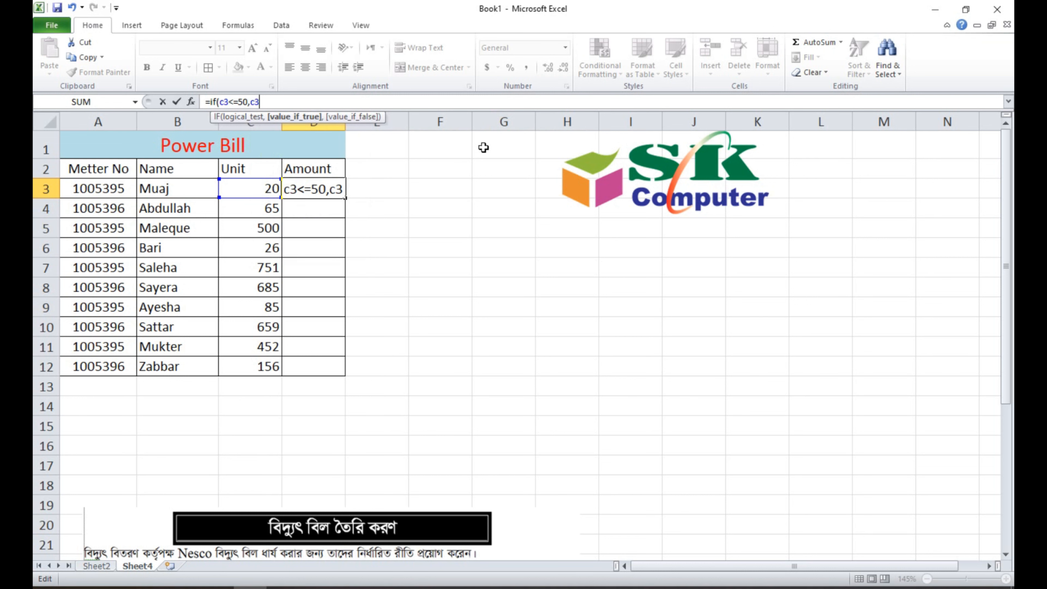
text(*3.)
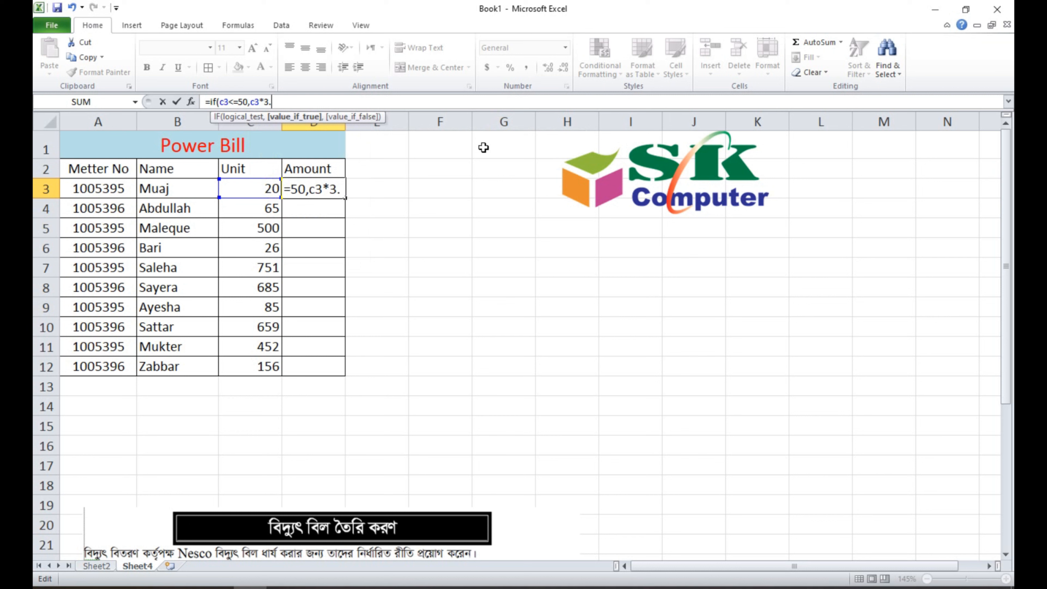
text(5,)
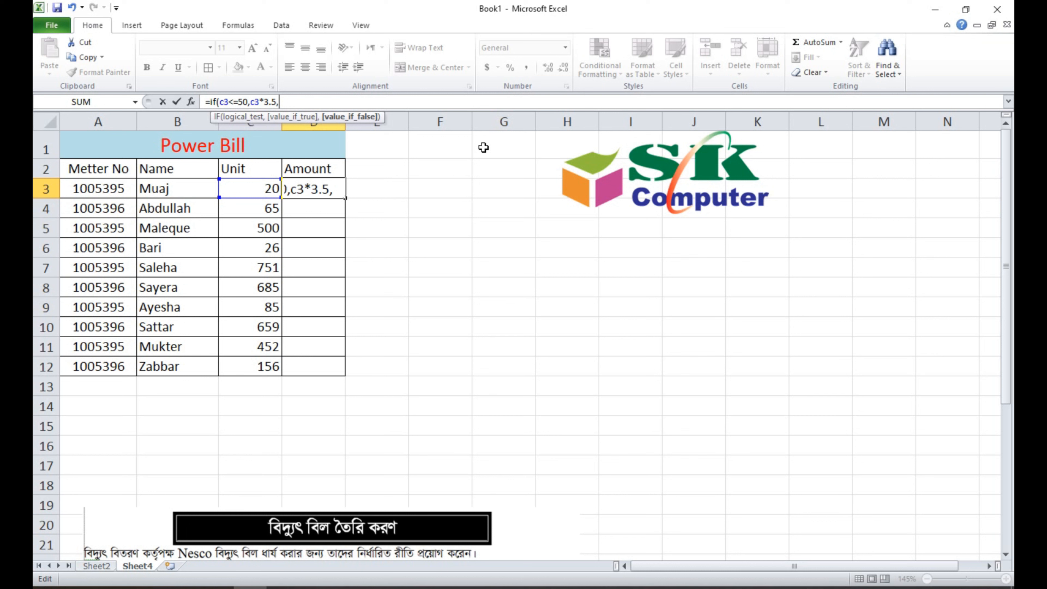
Step: Append the 75-unit tier to the D3 formula as if(c3<=75,c3=4,
text(if)
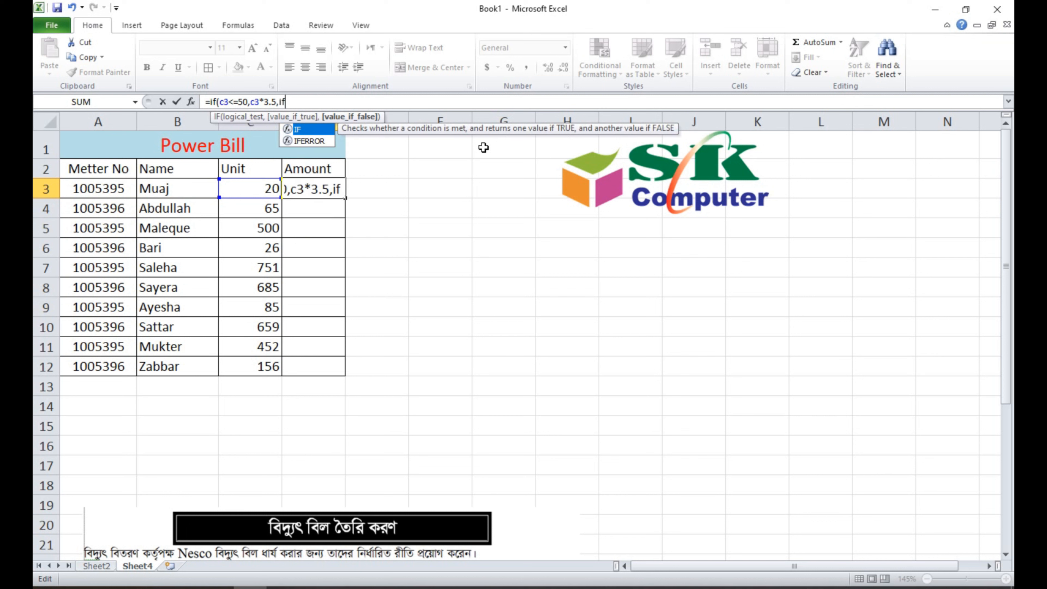
text((c3<)
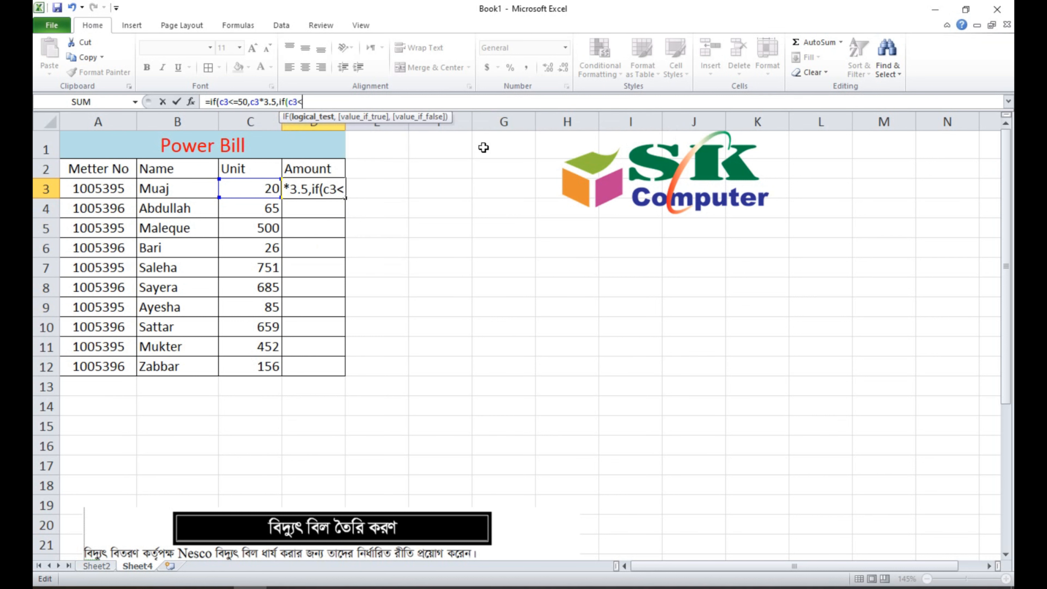
text(=)
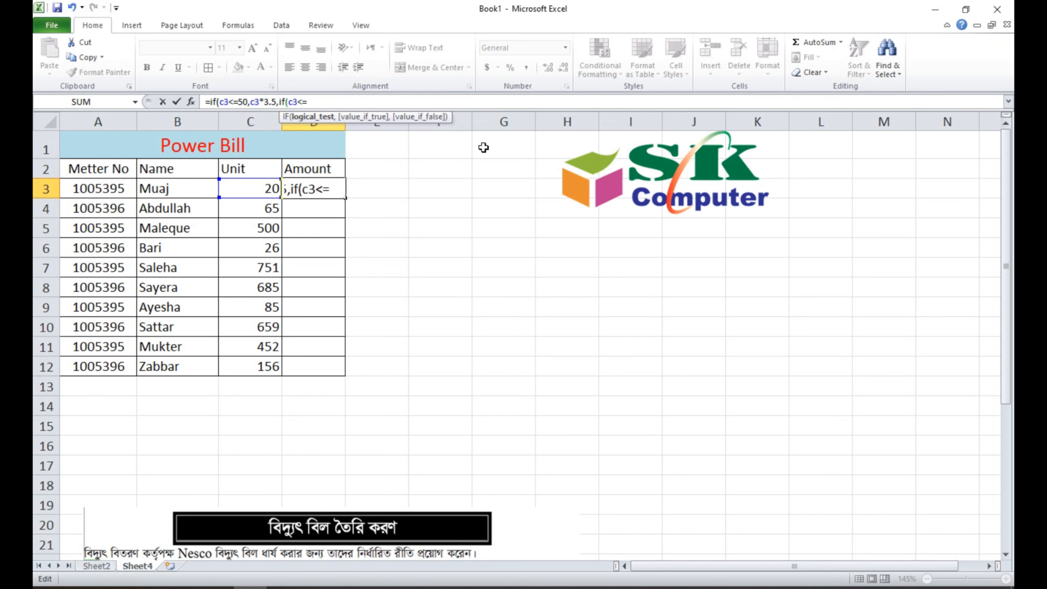
text(75)
text(,c)
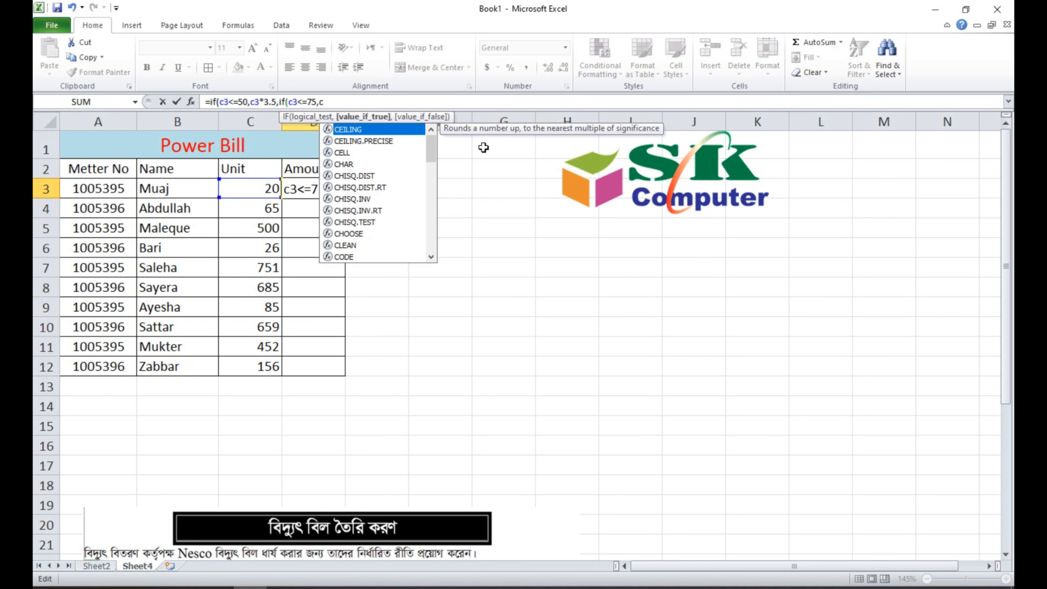
text(3=)
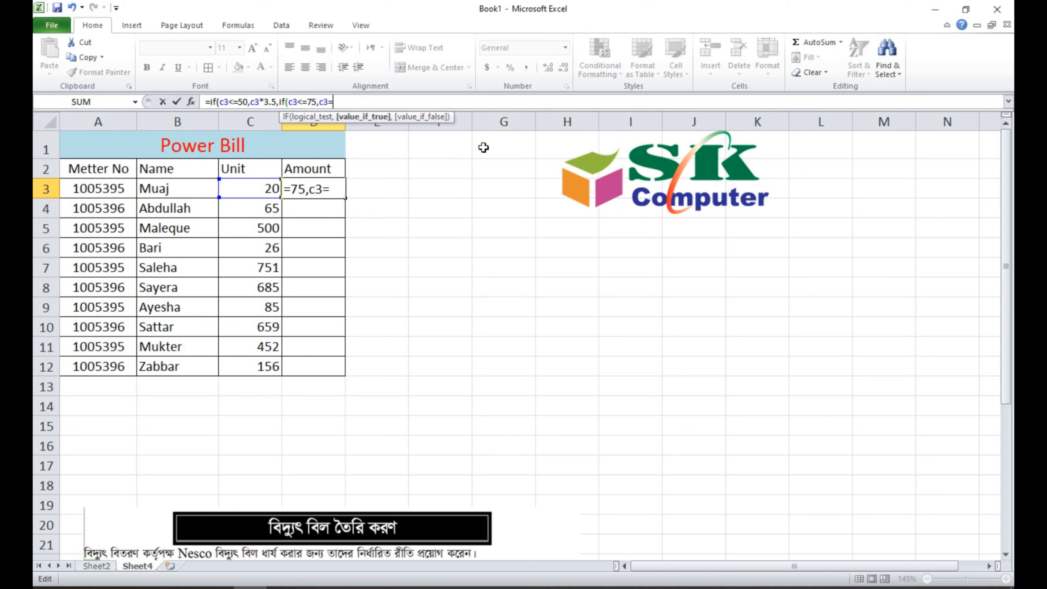
text(4)
text(,)
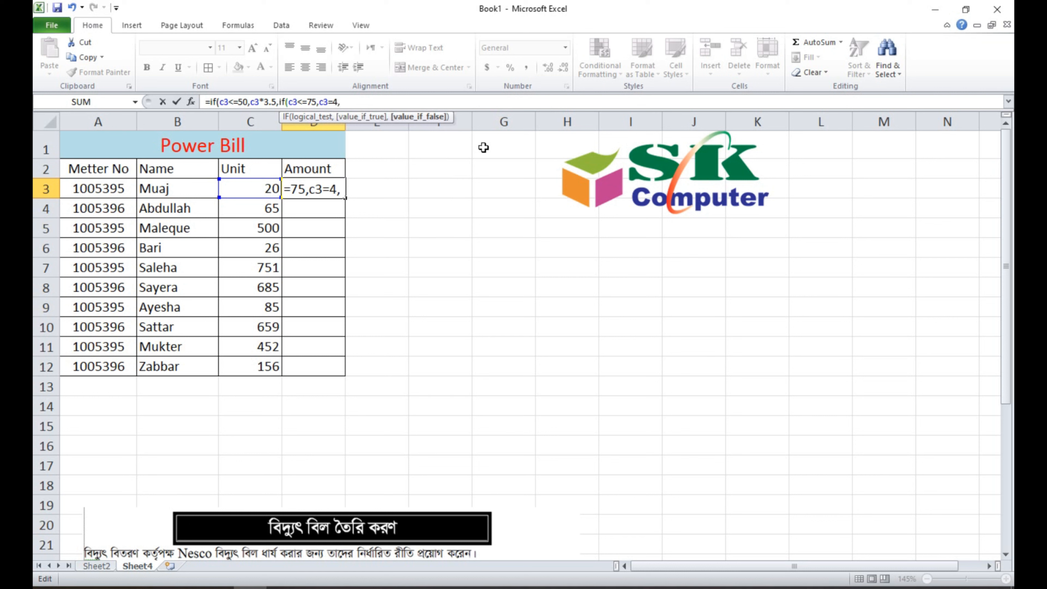
Step: Append the 200-unit tier to the D3 formula as if(c3<=200,c3*5.45
text(if(c3<=)
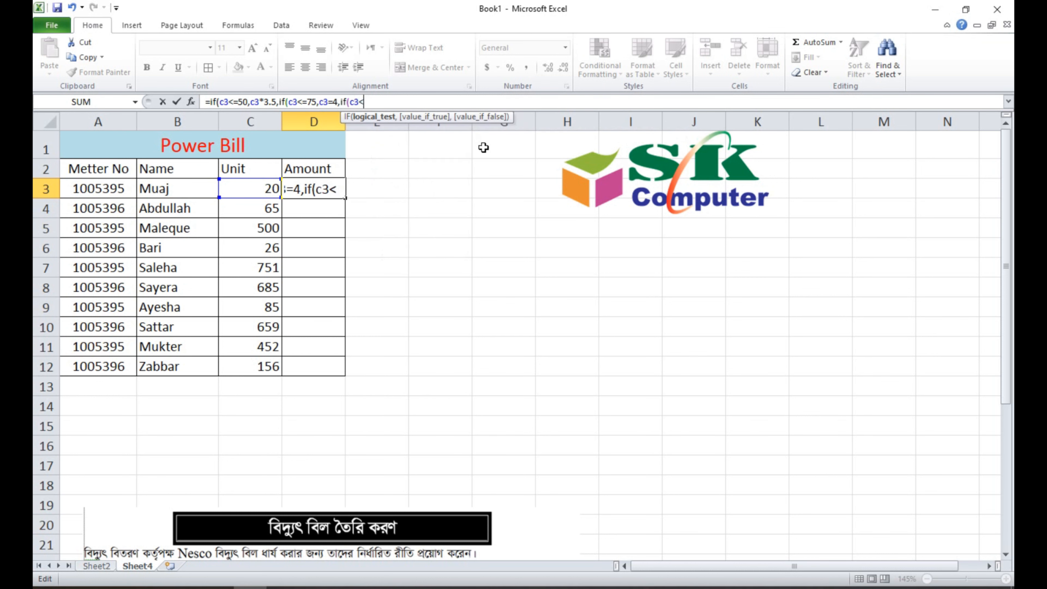
text(200)
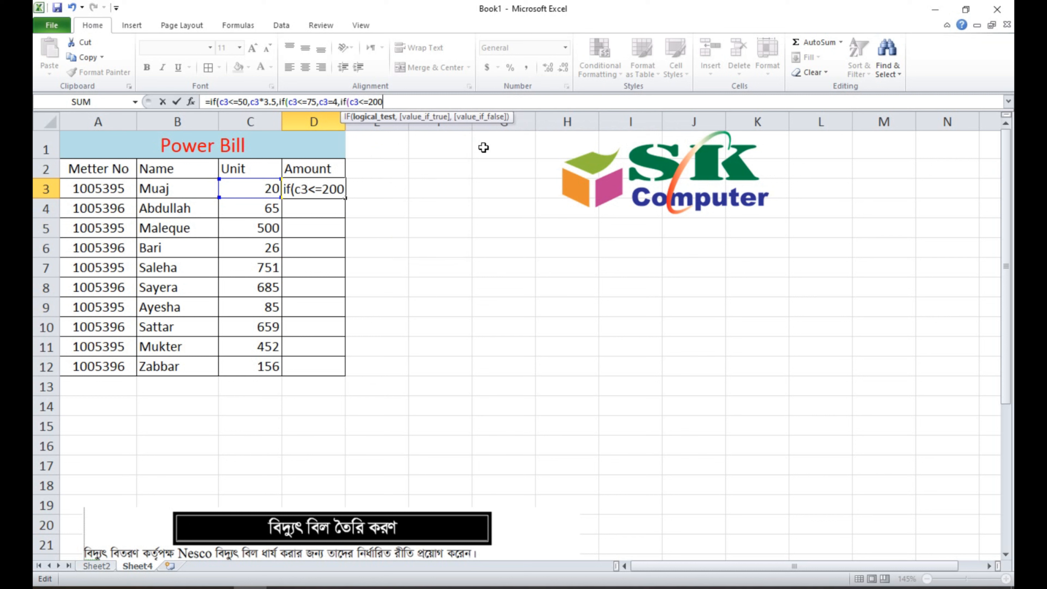
text(,)
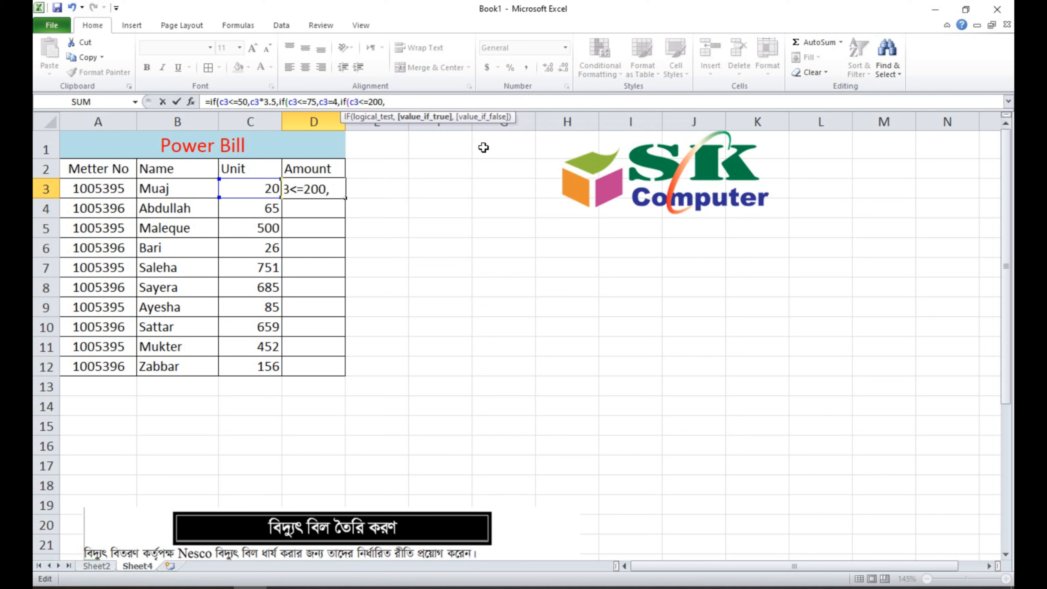
text(c3*5.)
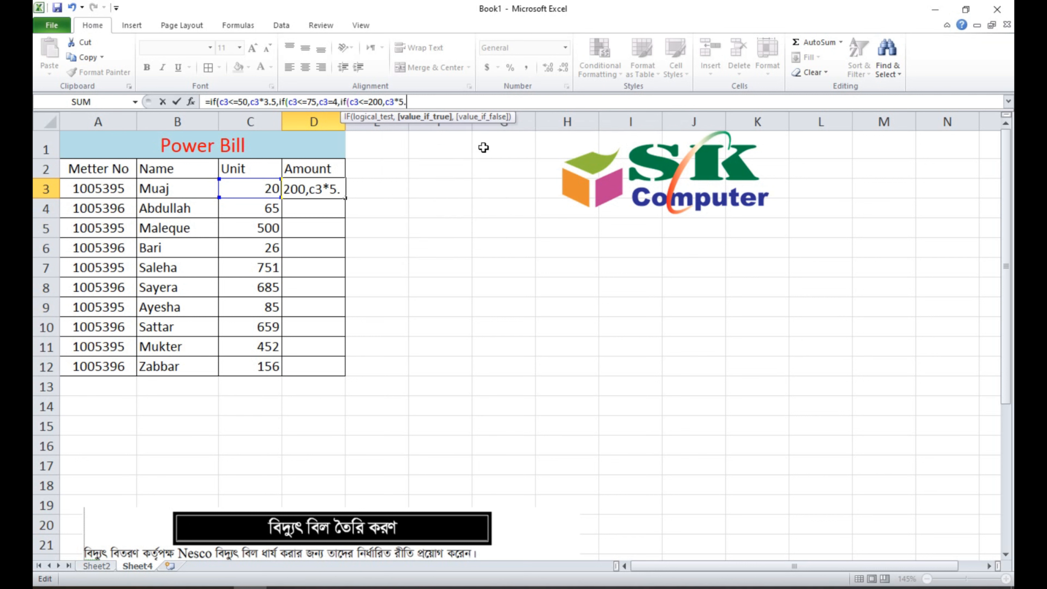
text(45)
Step: Append the 300-unit tier to the D3 formula as if(c3<=300,c3*5.7
text(,if()
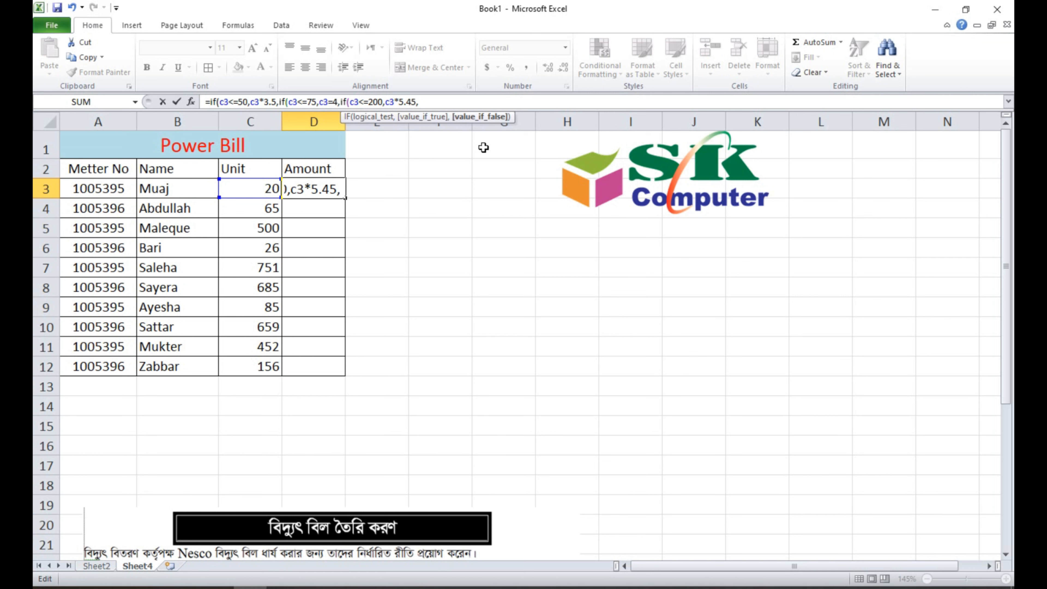
text(c3<)
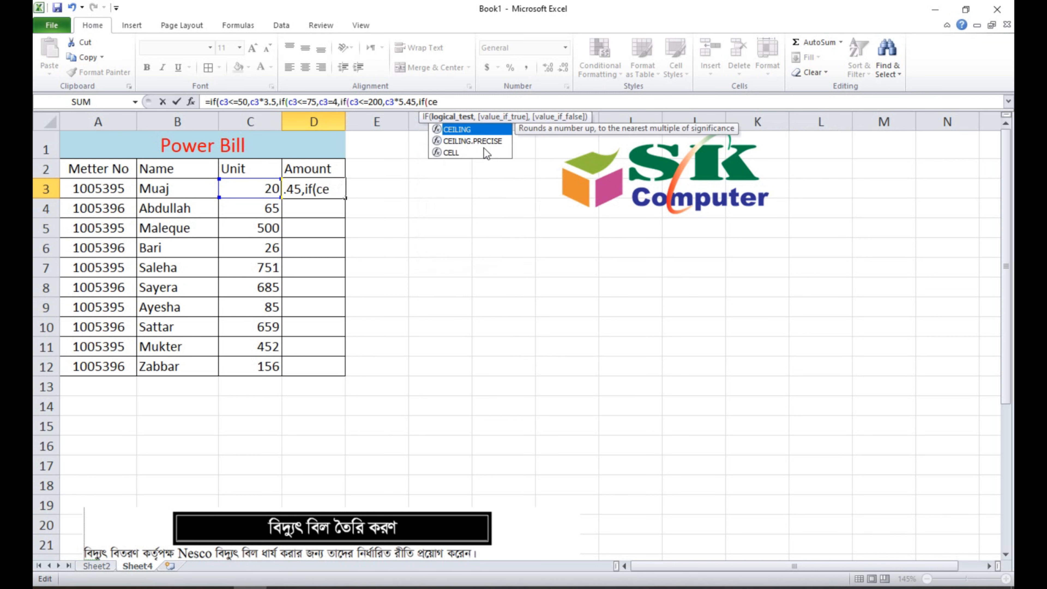
text(=300)
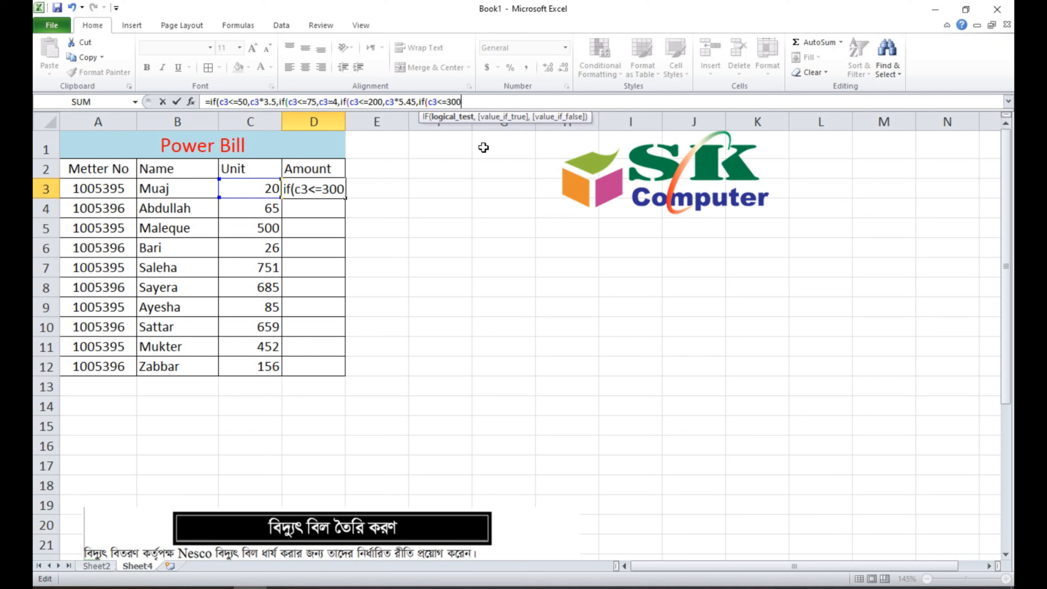
text(,c3*)
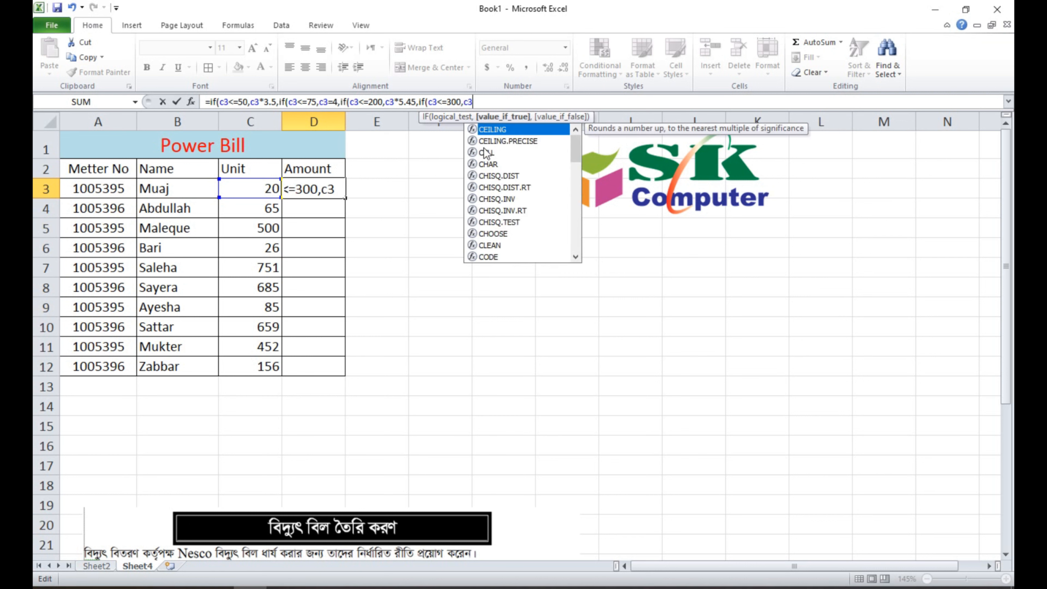
text(5.7)
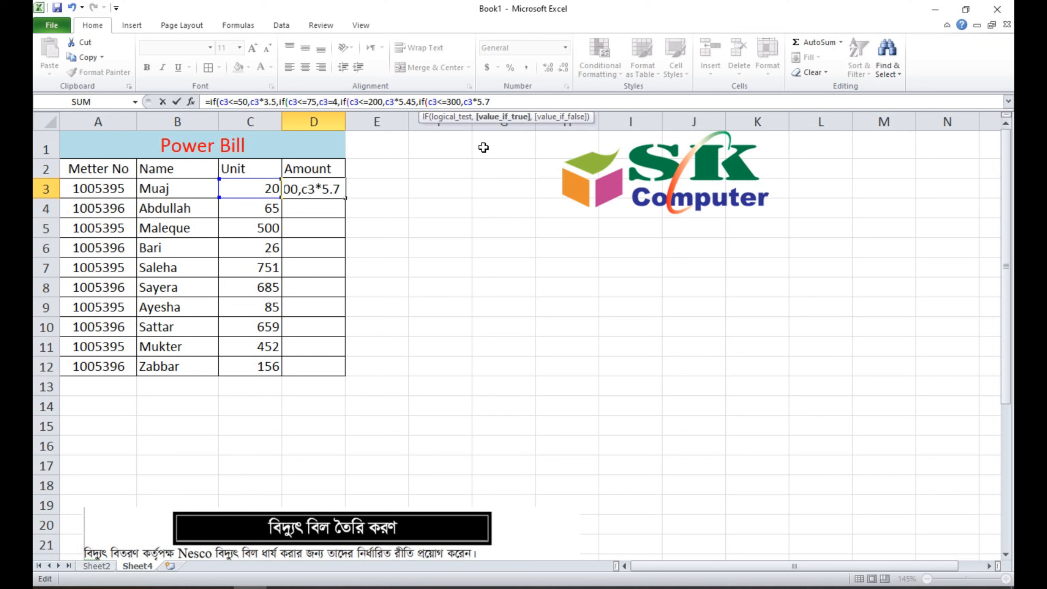
Step: Append the 400-unit tier to the D3 formula as if(c3<=400,c396.02
text(,if)
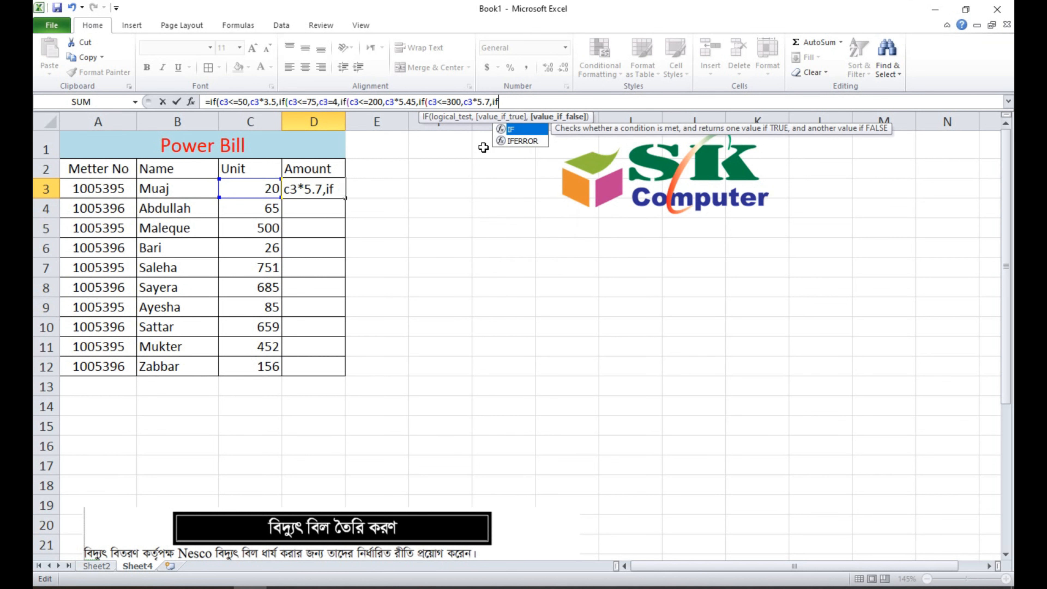
text((c)
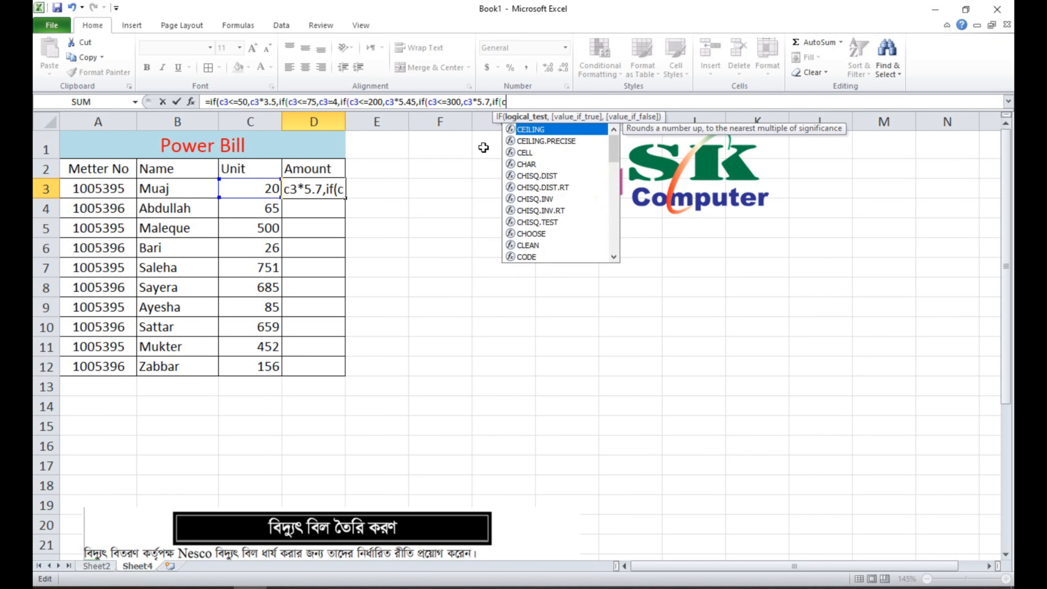
text(3<=)
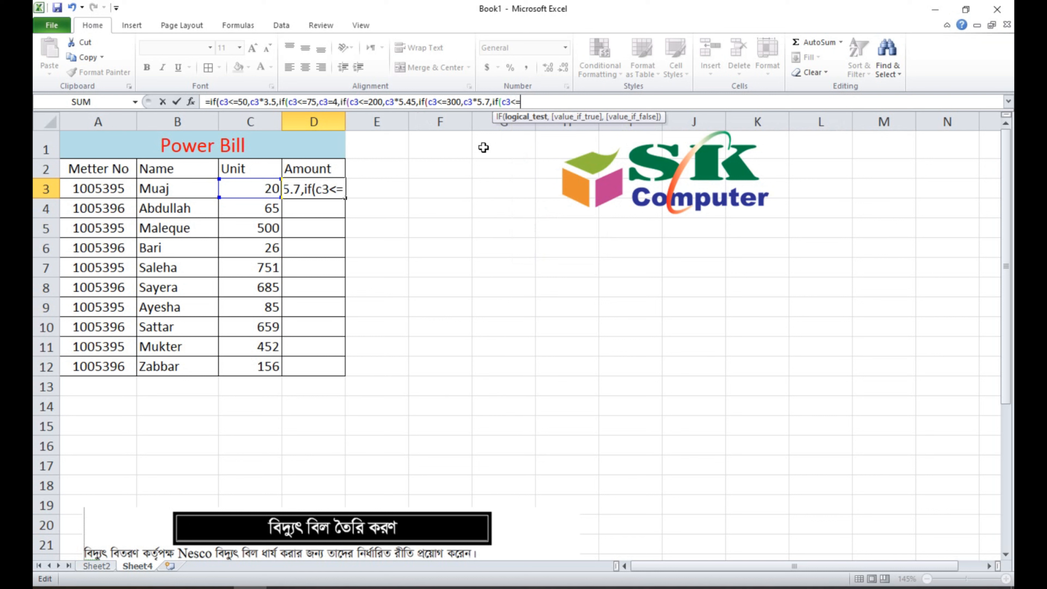
text(400)
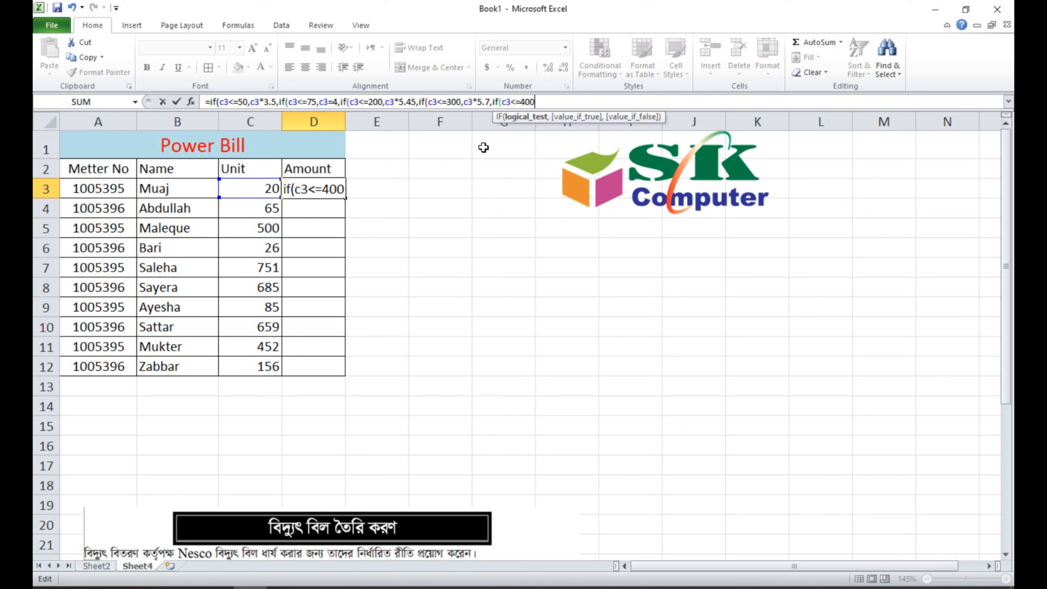
text(,c3)
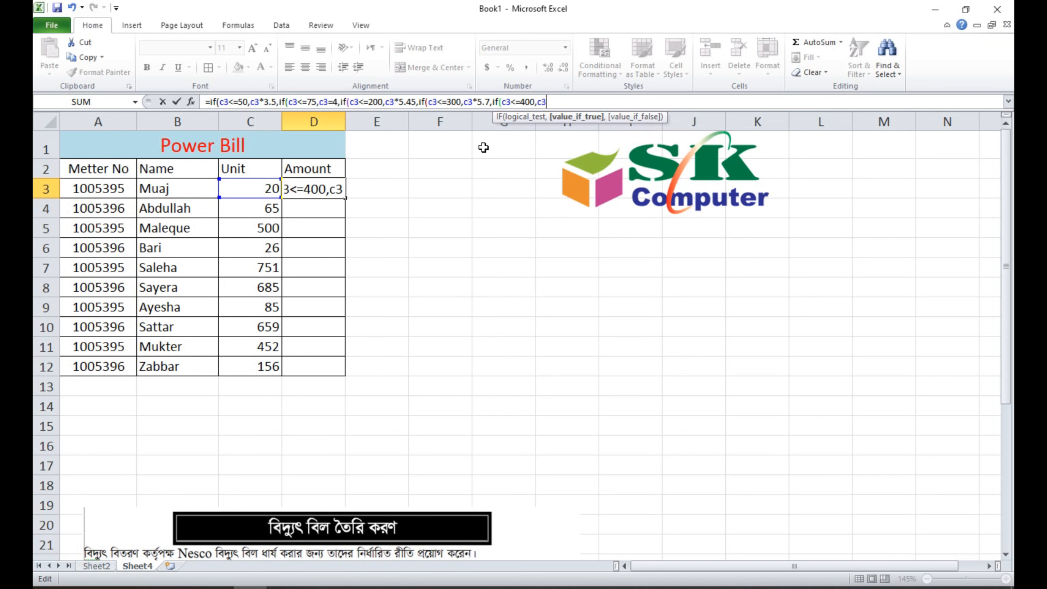
text(96.0)
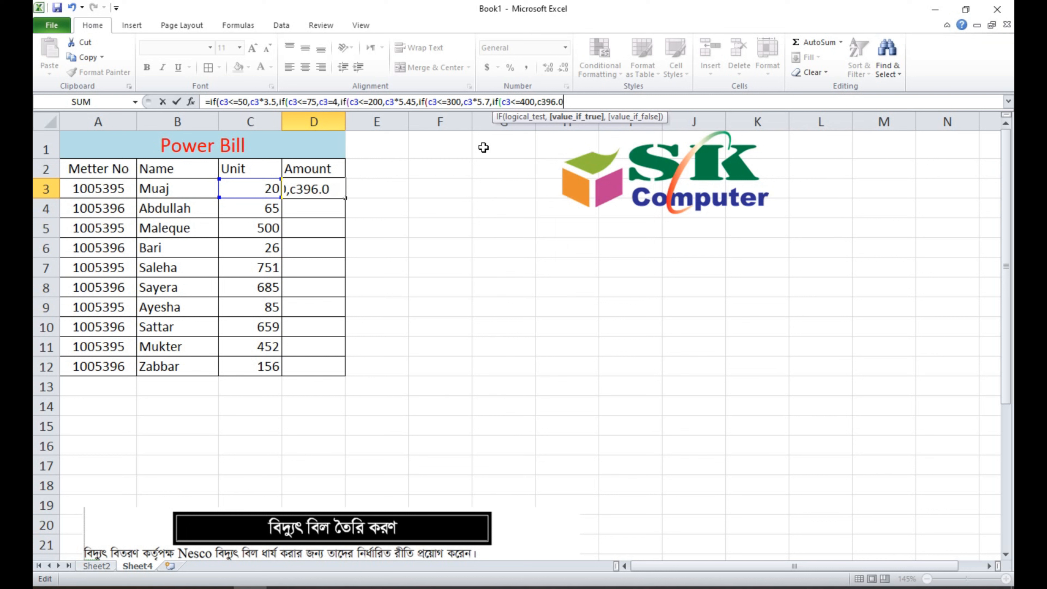
text(2)
Step: Correct the 400-unit tier's result to c3*6.02 by replacing the stray 9 with an asterisk, and end it with a comma
key(Left)
key(Left)
key(Left)
key(Left)
key(shift+Right)
text(*)
key(End)
text(,)
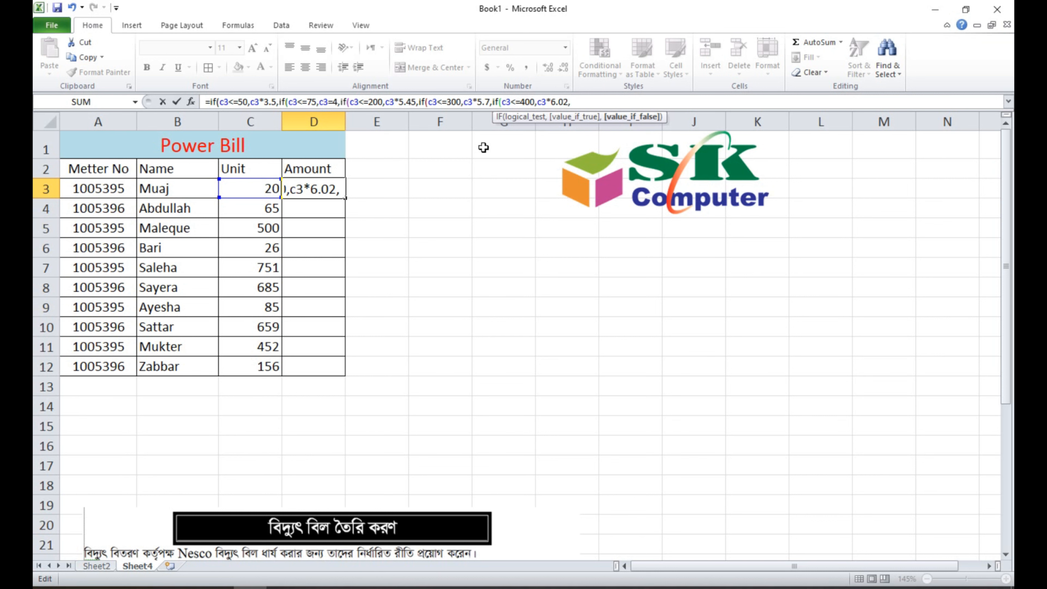
Step: Append the 600-unit tier to the D3 formula as if(c3<=600,c3*9.3,
text(if(c3<)
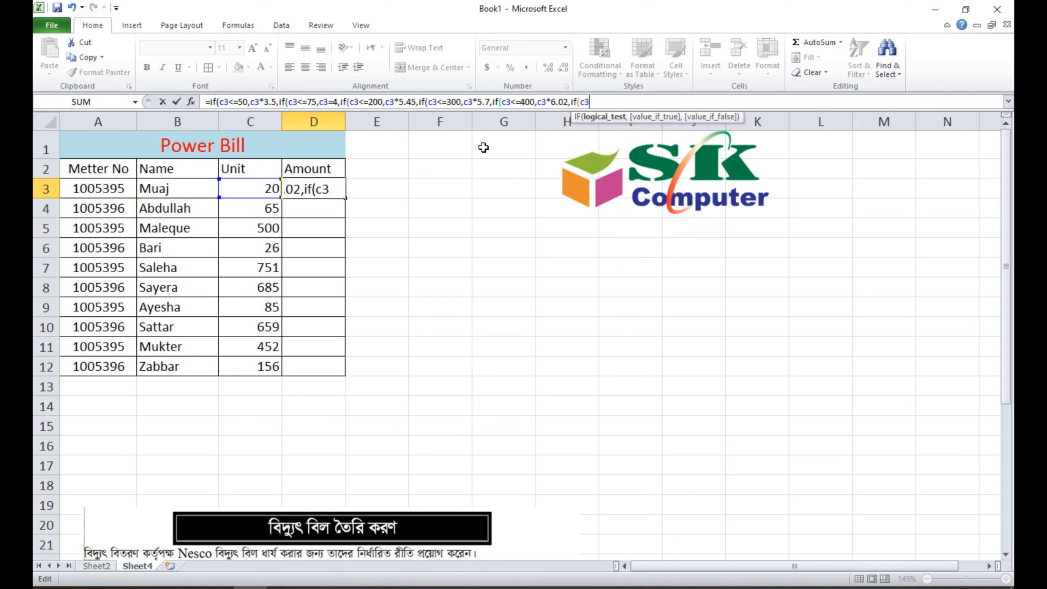
text(=600)
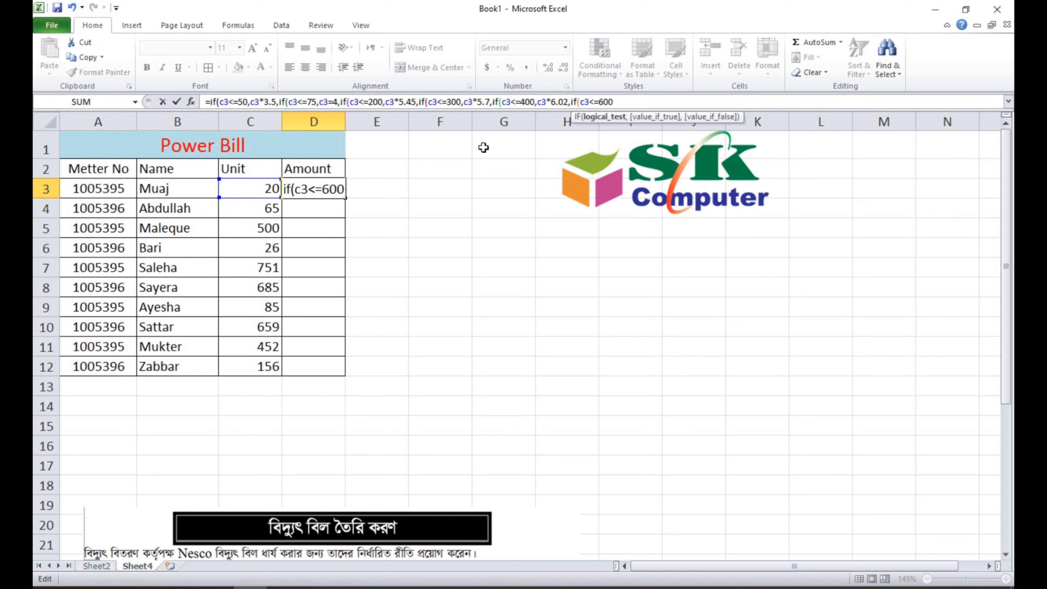
text(,)
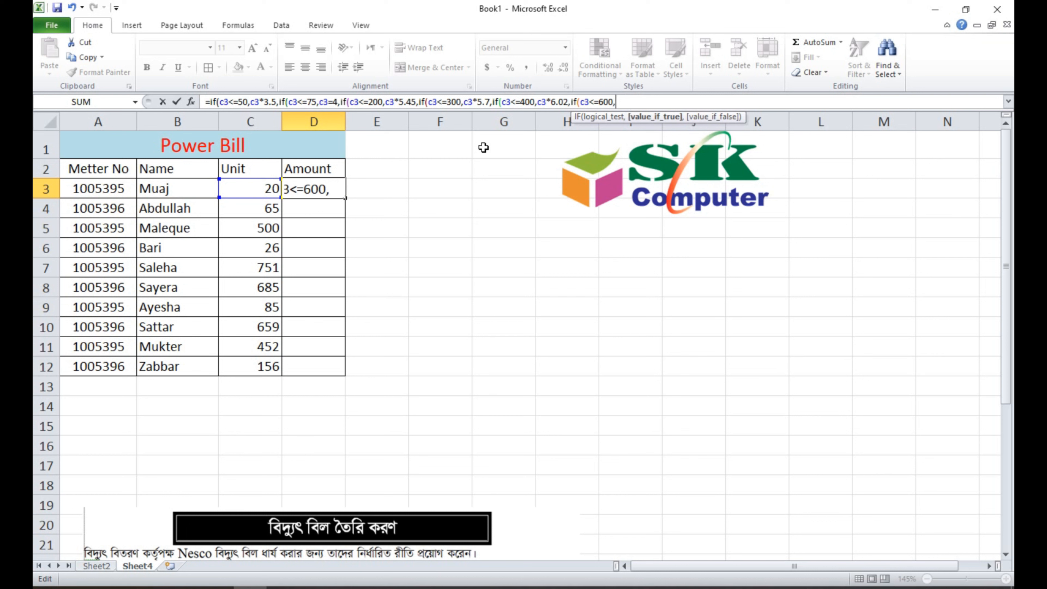
text(c3*9.3)
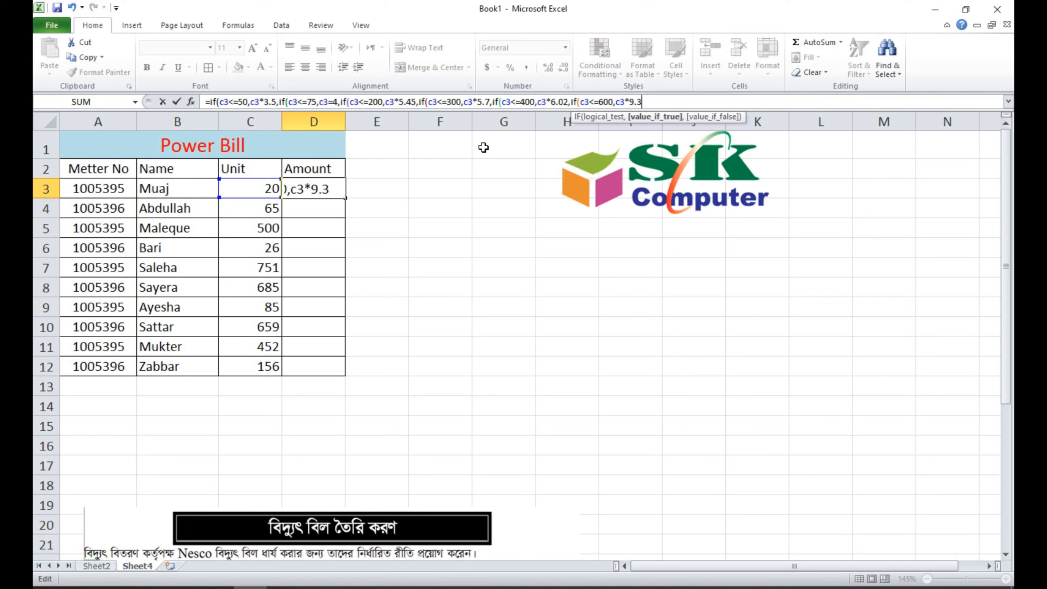
text(,)
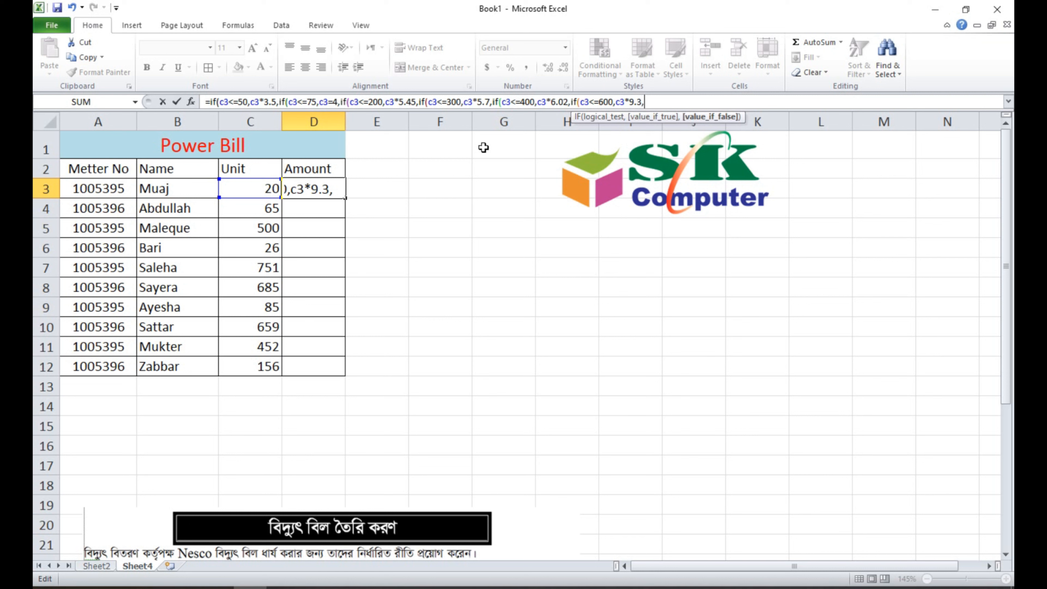
Step: Finish the D3 formula with the fallback c3*10.7, close all nested IF parentheses and enter it
text(c)
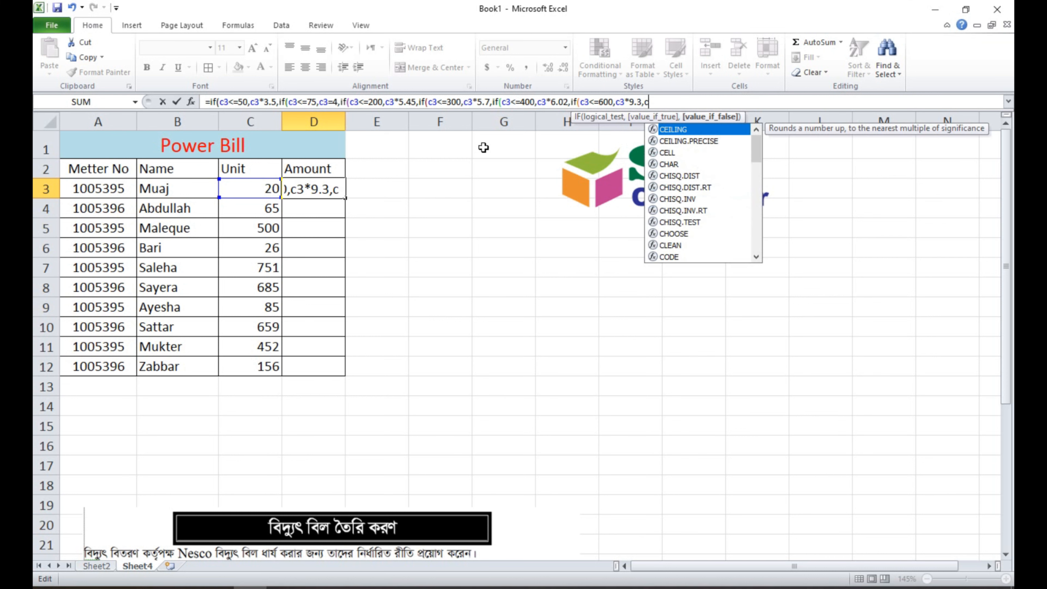
text(3)
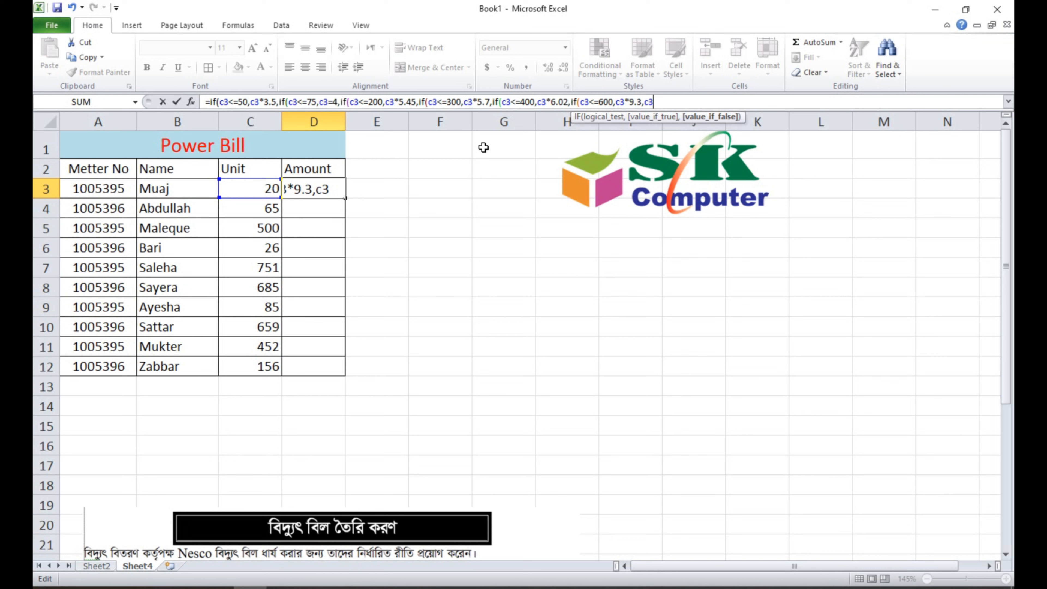
text(*10.)
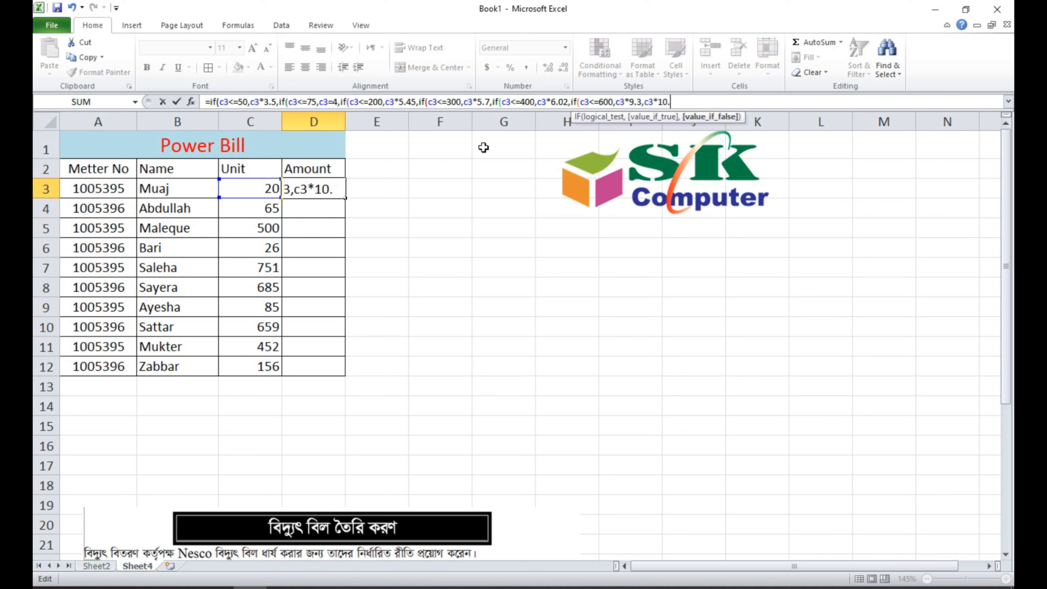
text(7)
text()))))
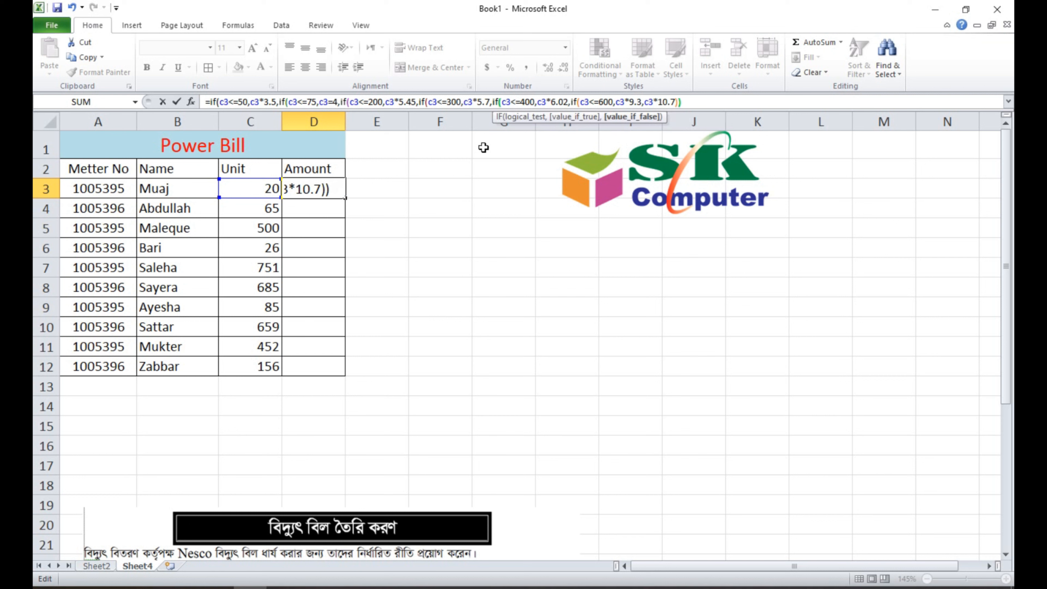
text()))
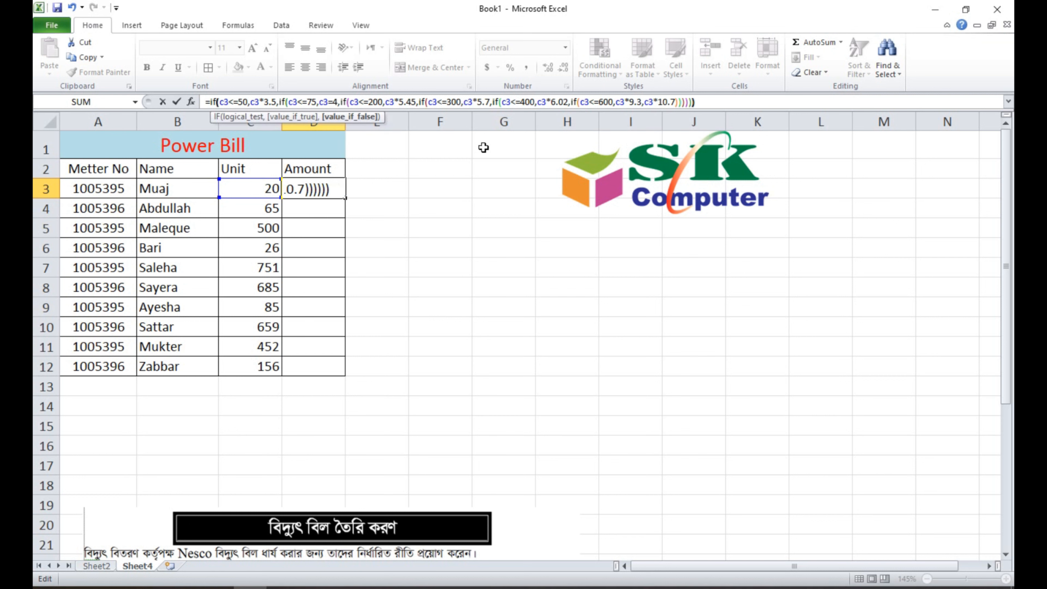
text())
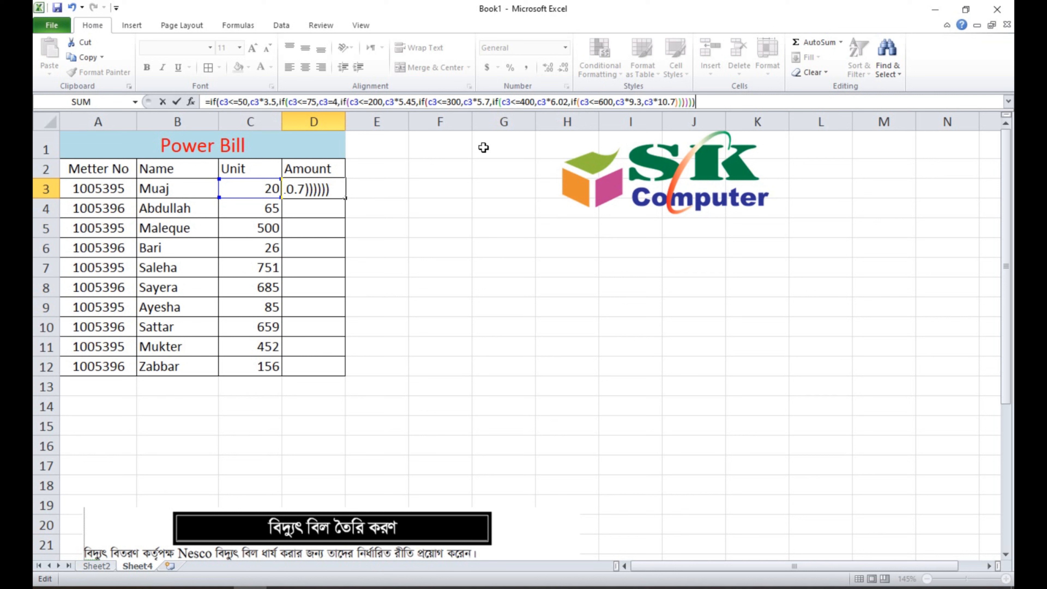
key(Return)
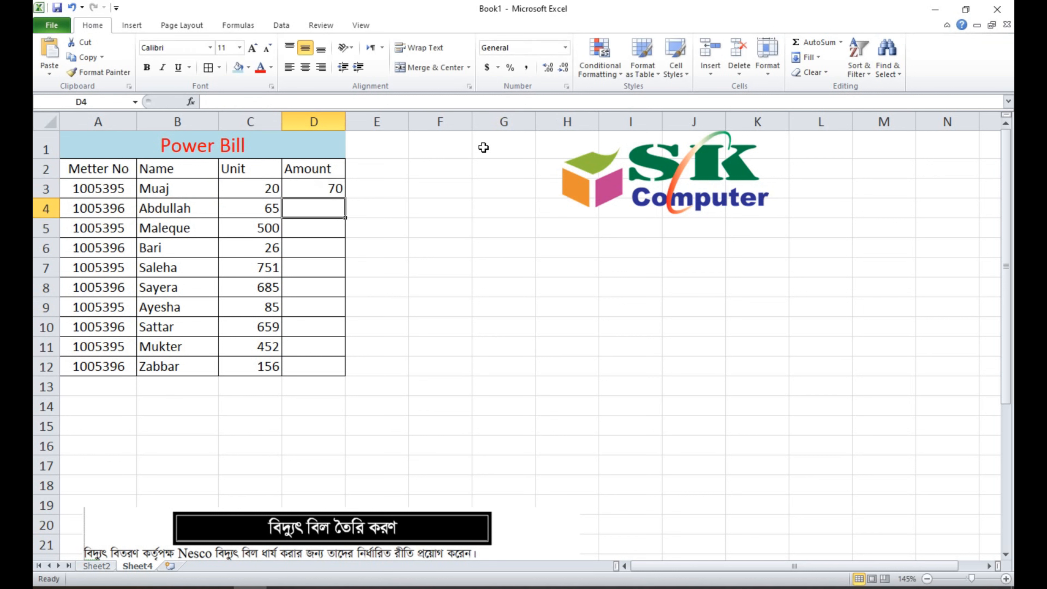
Step: Examine the formula in D3 and the first customer's Metter No, Name, Unit and Amount cells in row 3
key(Up)
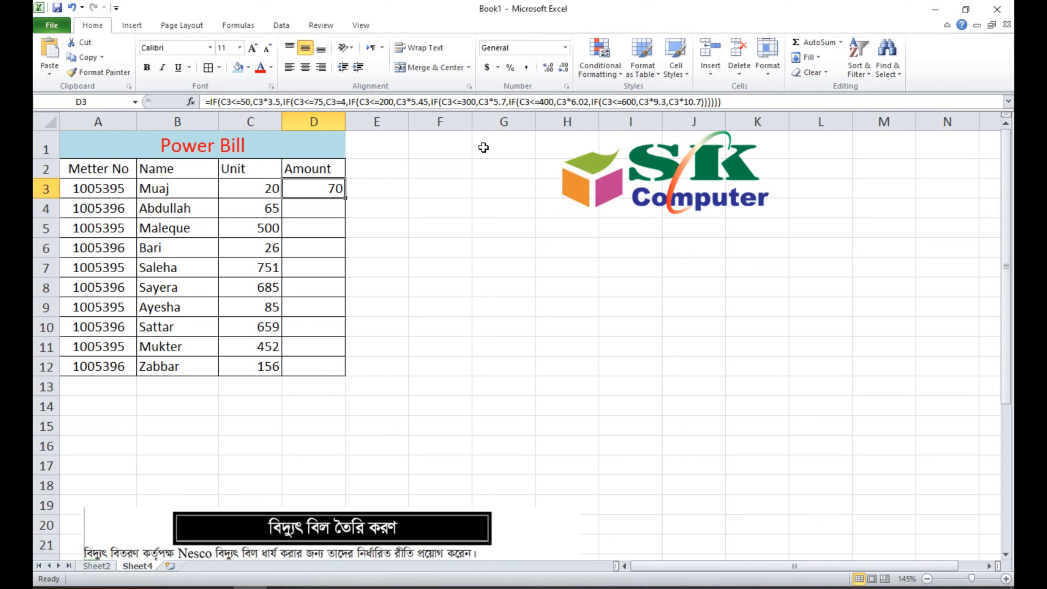
key(Down)
key(Up)
key(Up)
key(Down)
key(Left)
key(Left)
key(Left)
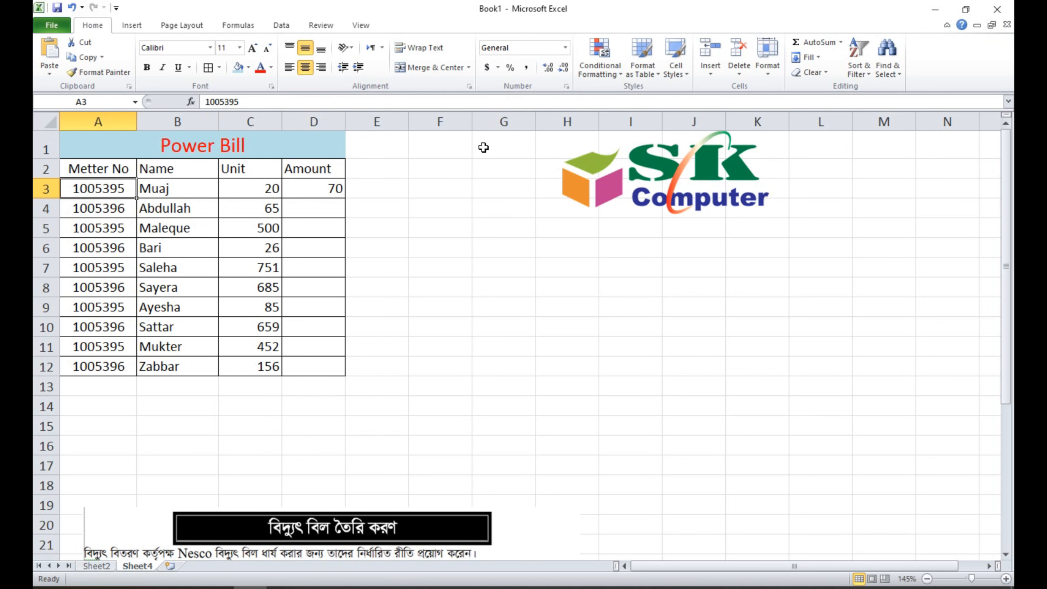
key(shift+Right)
key(shift+Right)
key(Right)
key(Right)
key(Right)
key(Left)
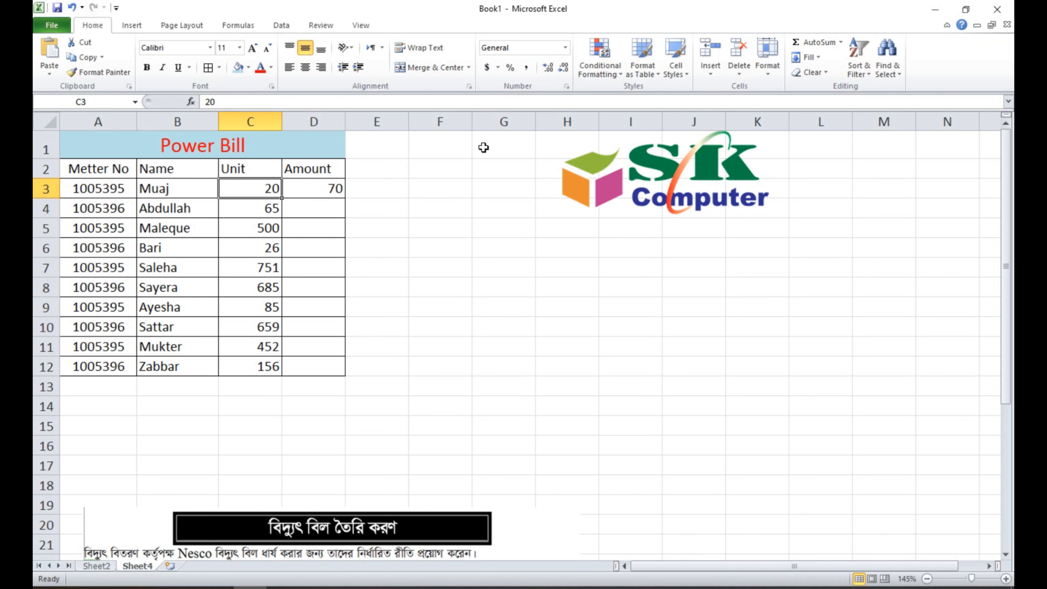
key(Right)
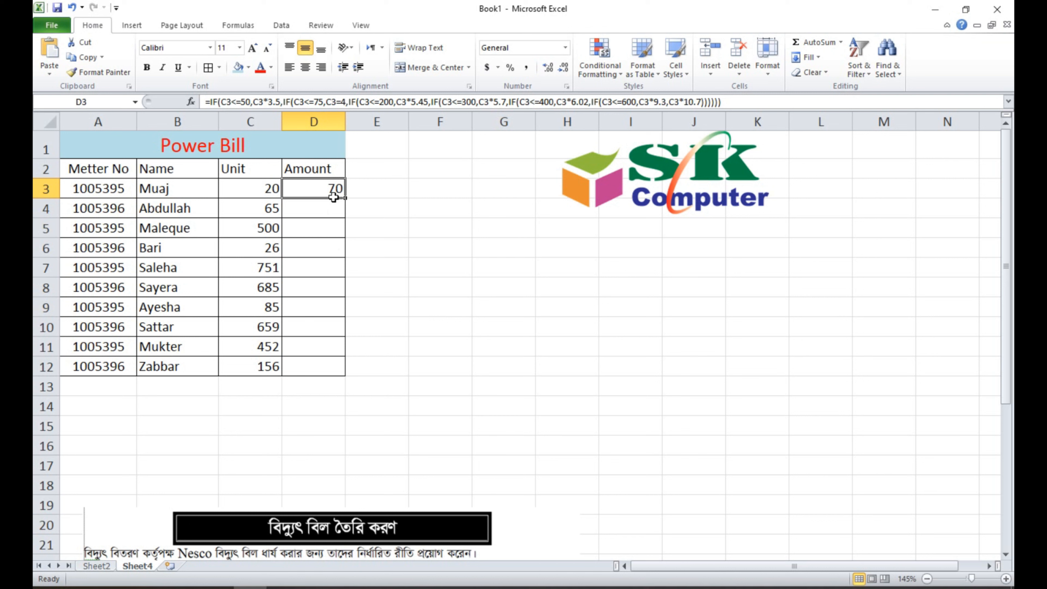
Step: Fill the D3 Amount formula down through D12 for all customers
click(313, 216)
click(311, 190)
drag(346, 199, 346, 376)
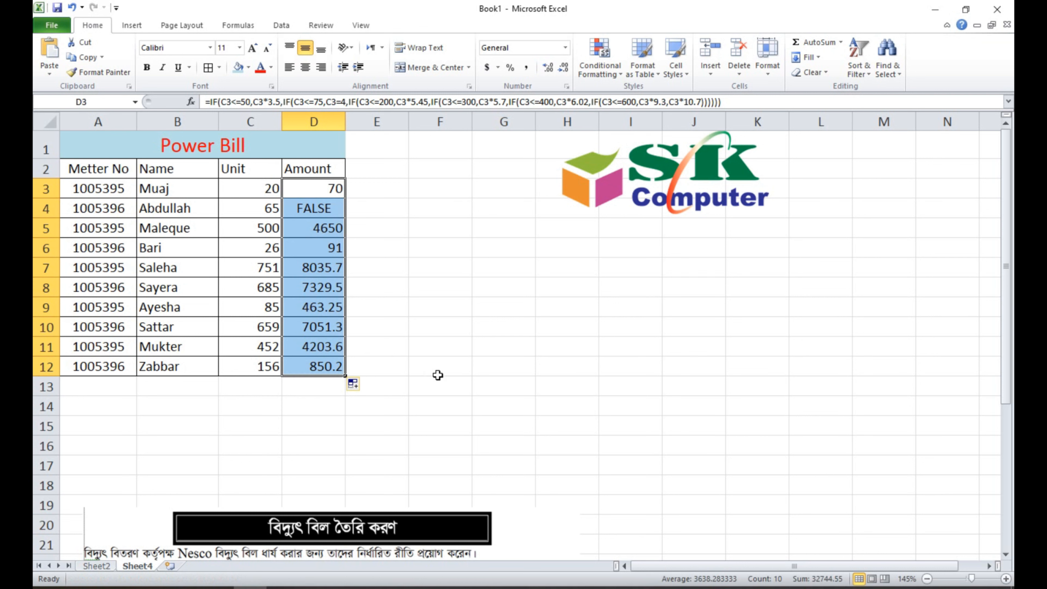
Step: Change the Unit value in C4 to 34
click(260, 211)
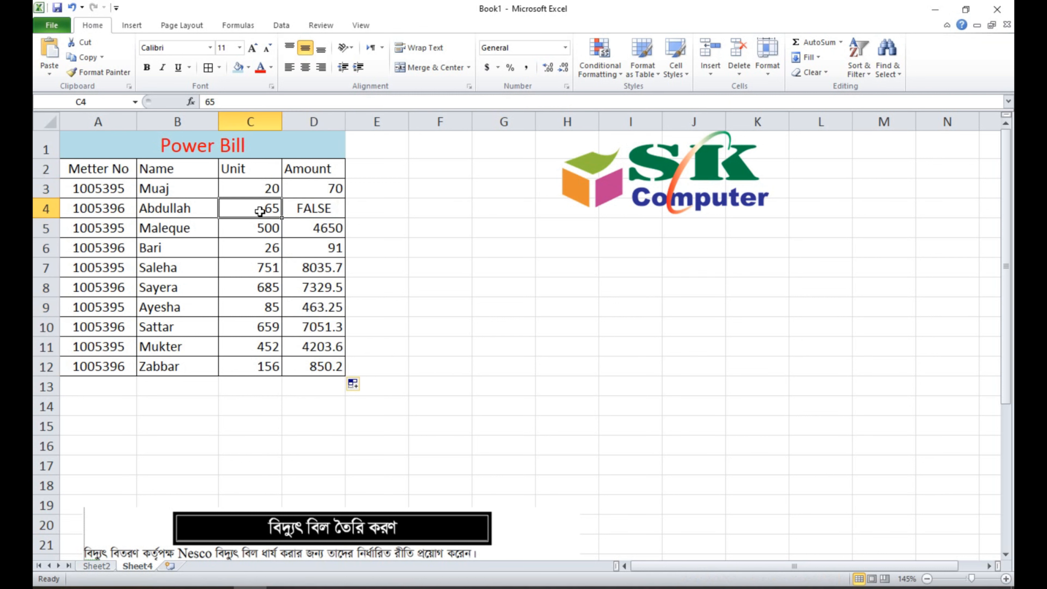
text(34)
click(416, 226)
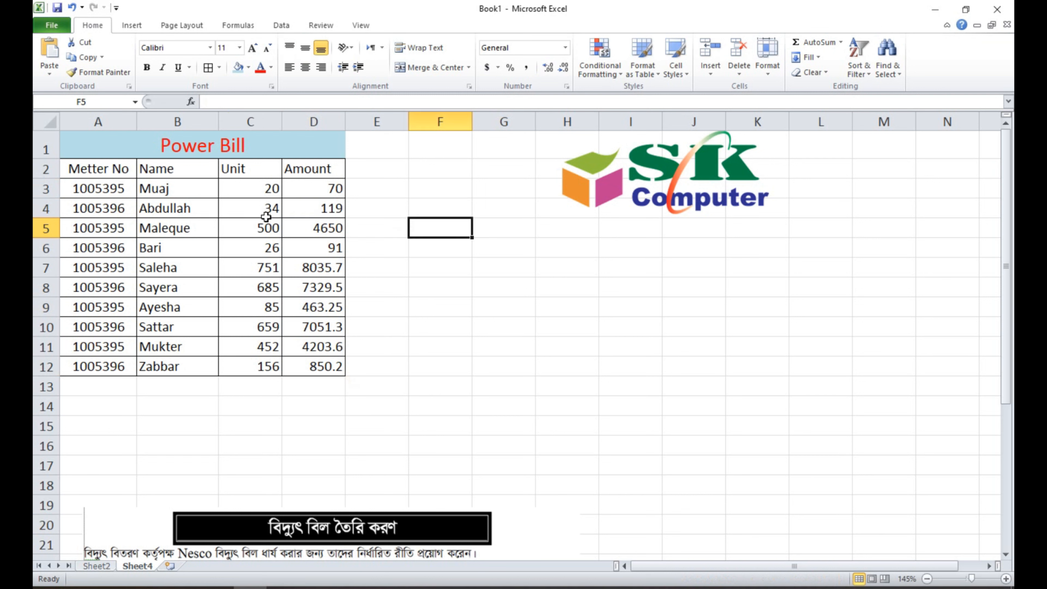
Step: Review the Unit column and check the units and amounts row by row for the customers in rows 9 to 12
click(259, 211)
drag(259, 193, 261, 363)
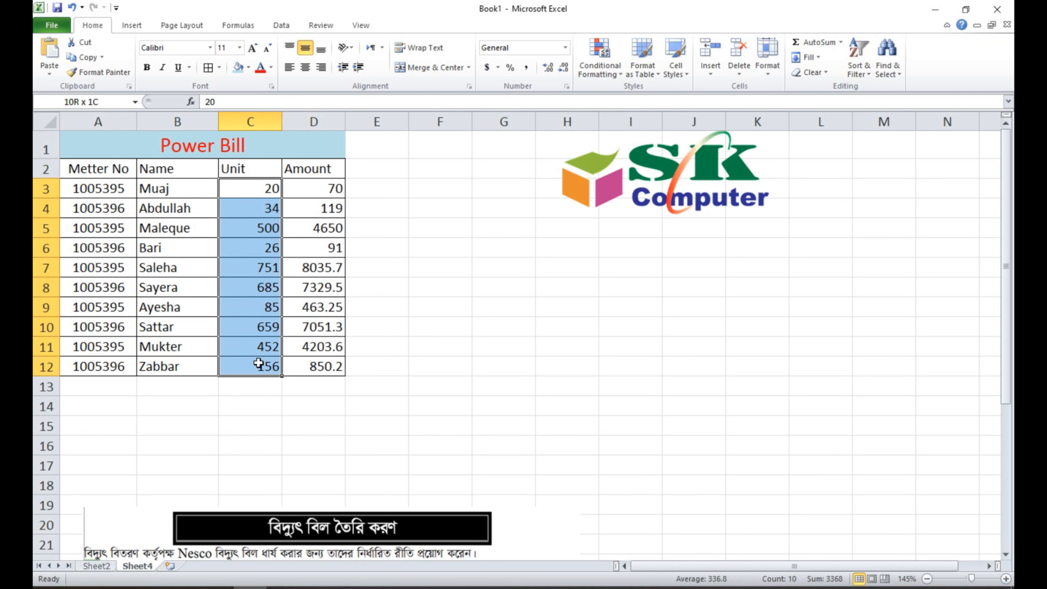
drag(84, 366, 284, 366)
drag(91, 350, 288, 343)
drag(102, 330, 303, 327)
drag(103, 307, 314, 304)
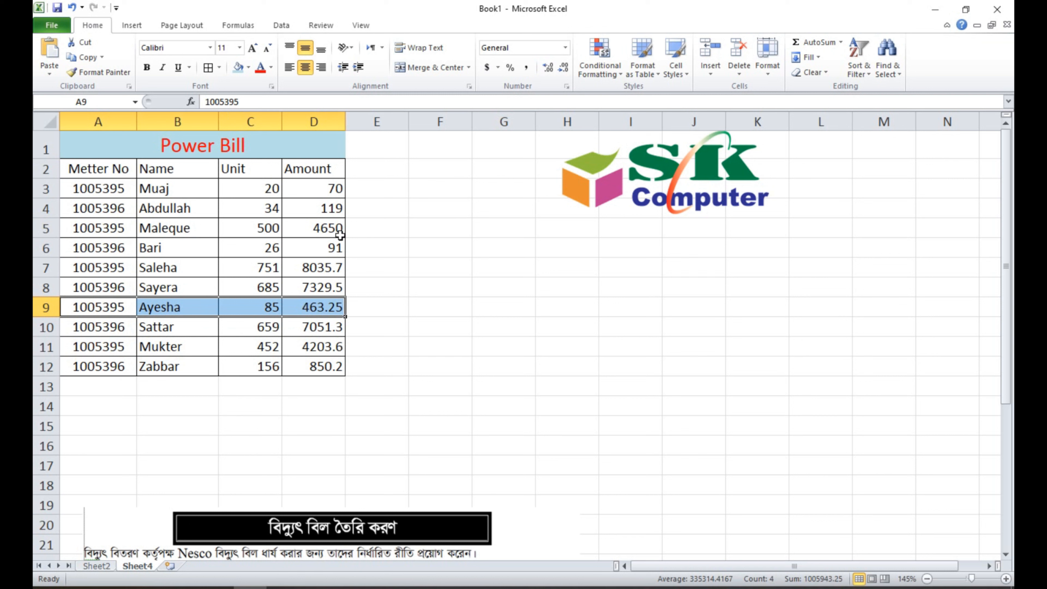
click(387, 221)
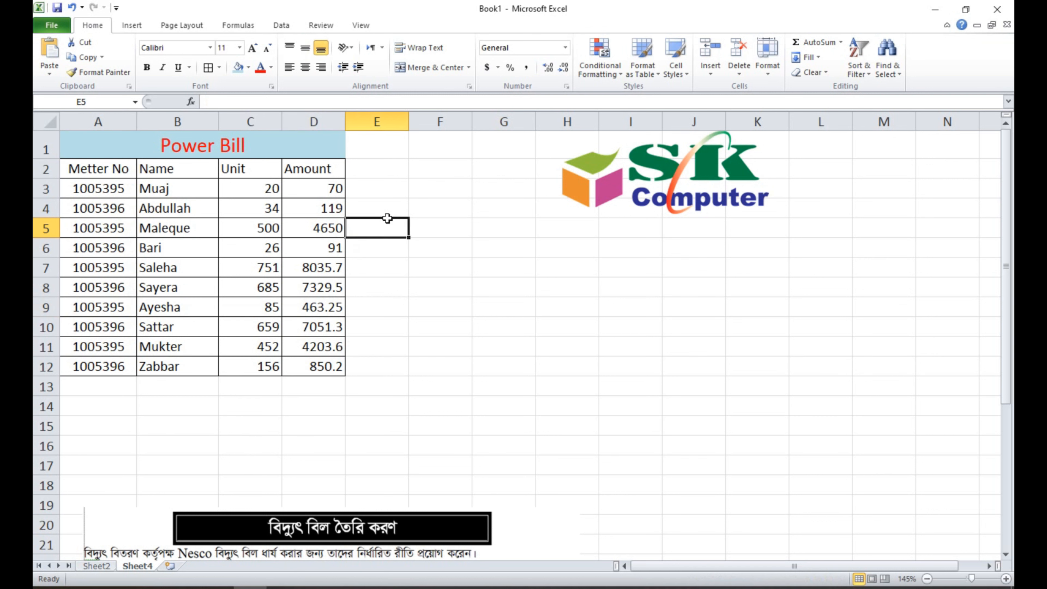
drag(81, 365, 312, 406)
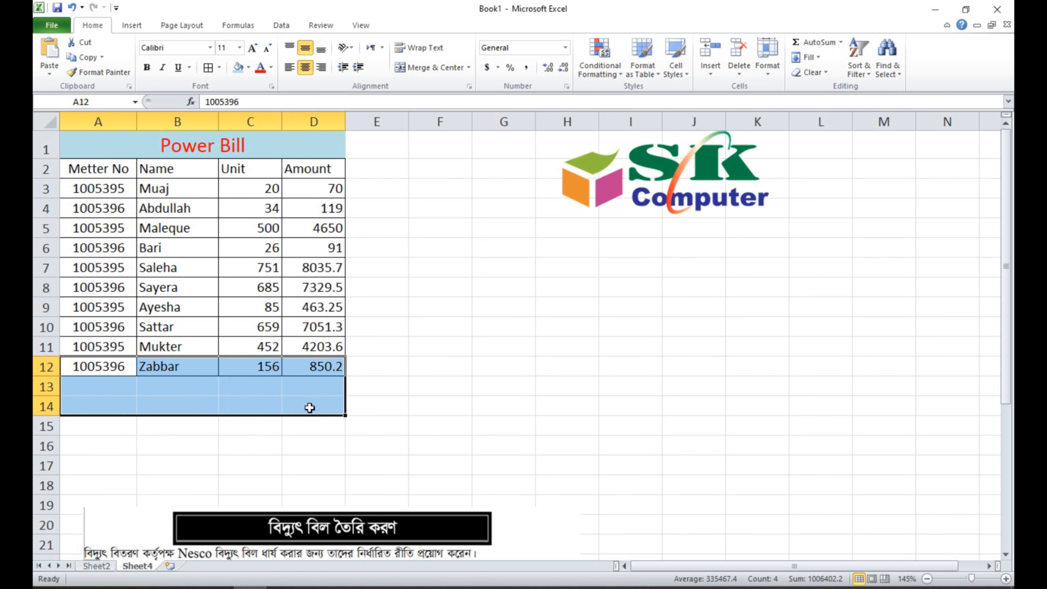
Step: Apply borders around all cells in A12:D14 to extend the table by two rows
click(220, 73)
click(224, 451)
Step: Enter a new customer in row 13 with the meter number, the customer's name and Unit 652
click(110, 384)
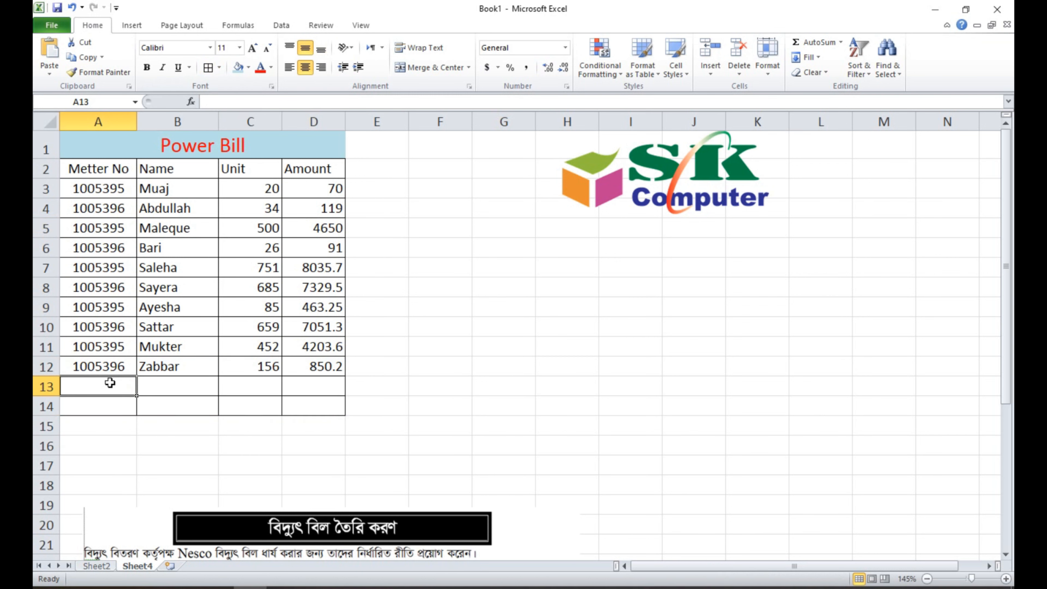
text(6858985)
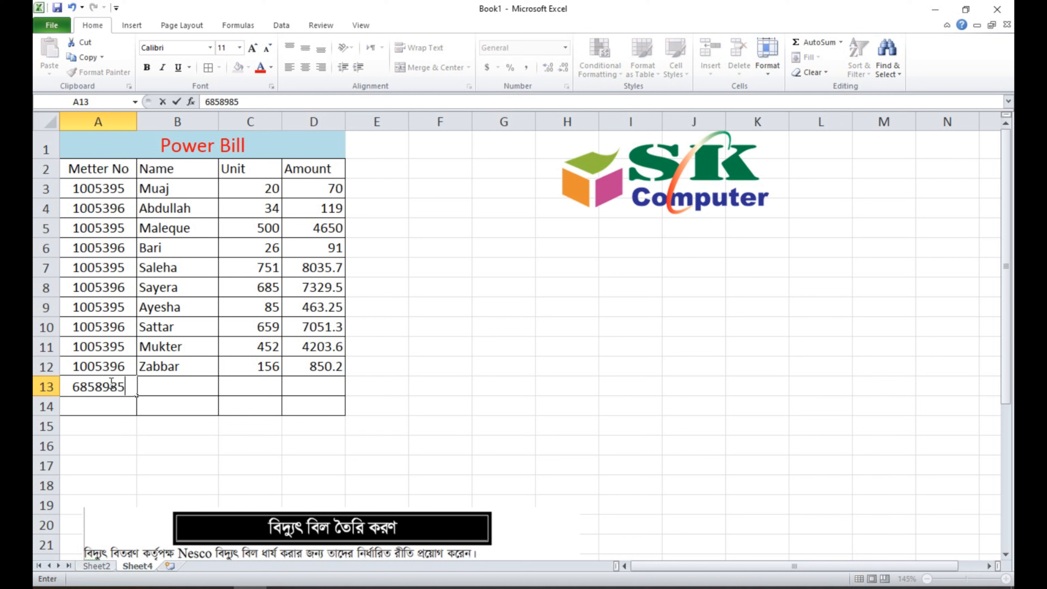
key(Tab)
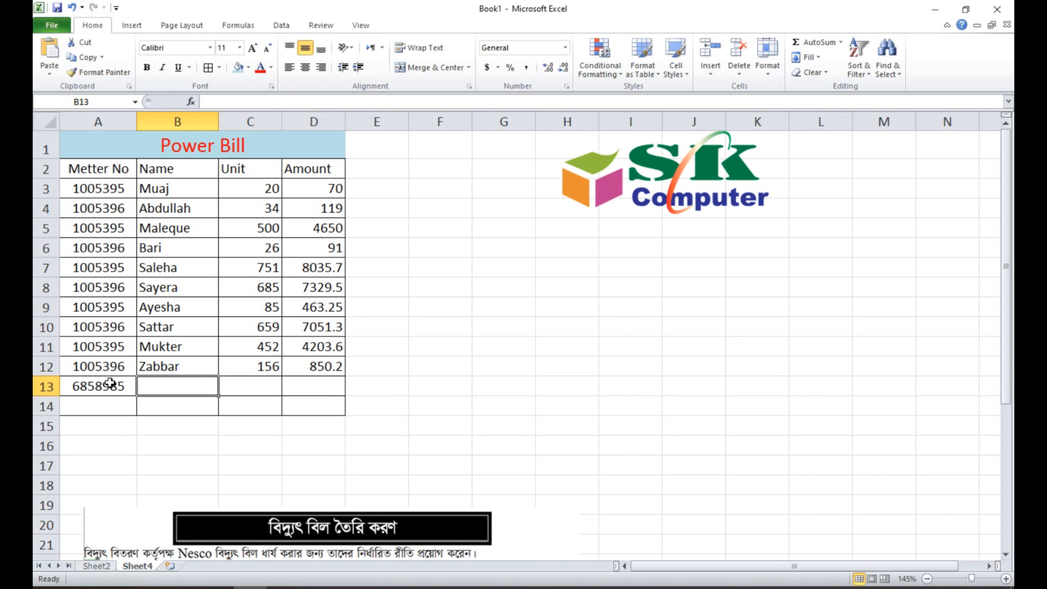
text(Jubayt)
key(BackSpace)
text(er)
key(Tab)
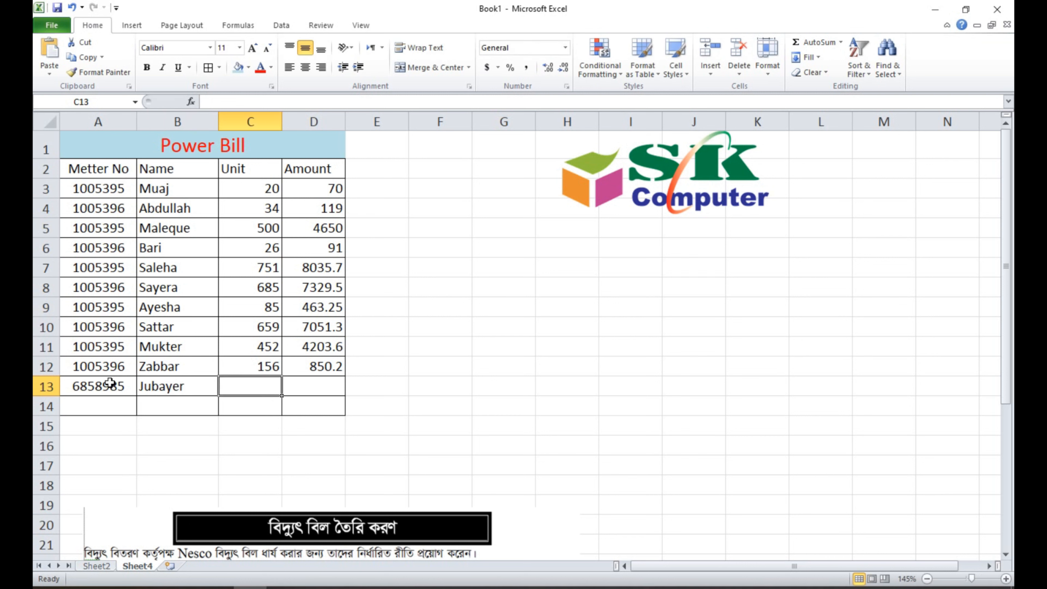
text(652)
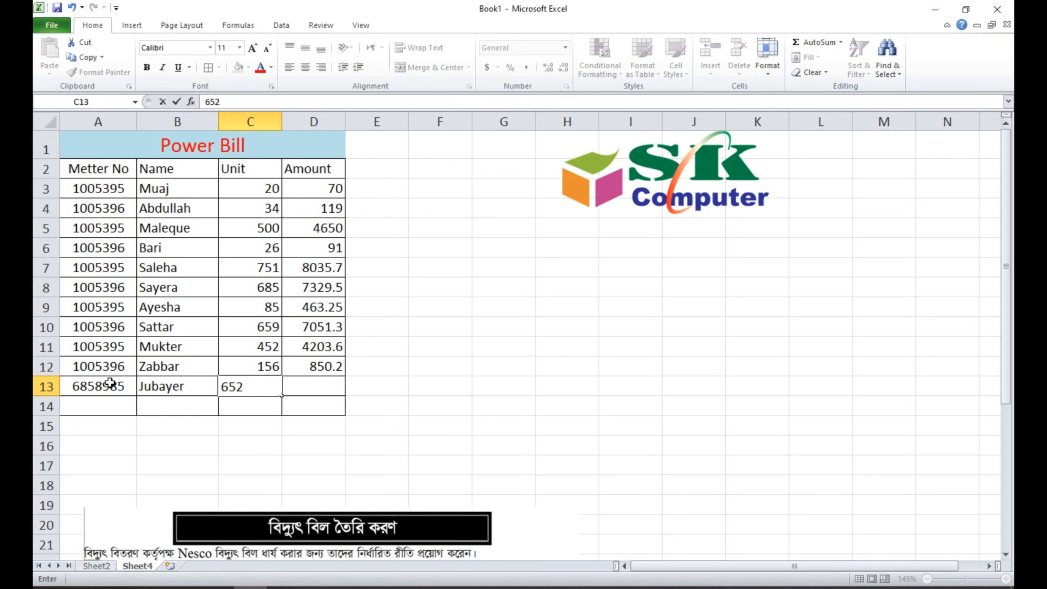
key(Tab)
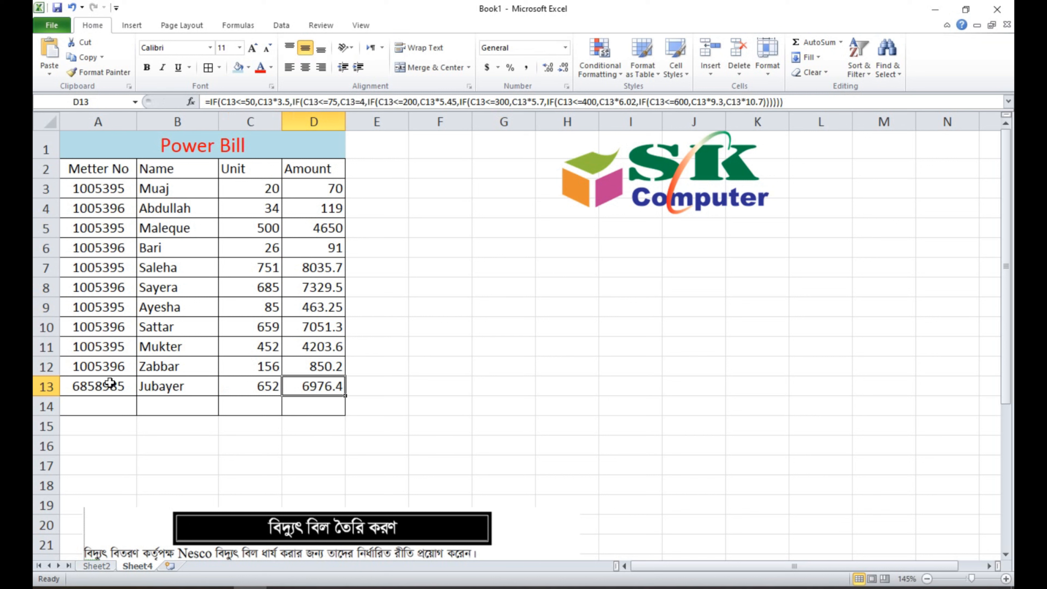
Step: Enter another customer in row 14 with the meter number, the customer's name and Unit 865
key(Down)
key(Left)
key(Left)
key(Left)
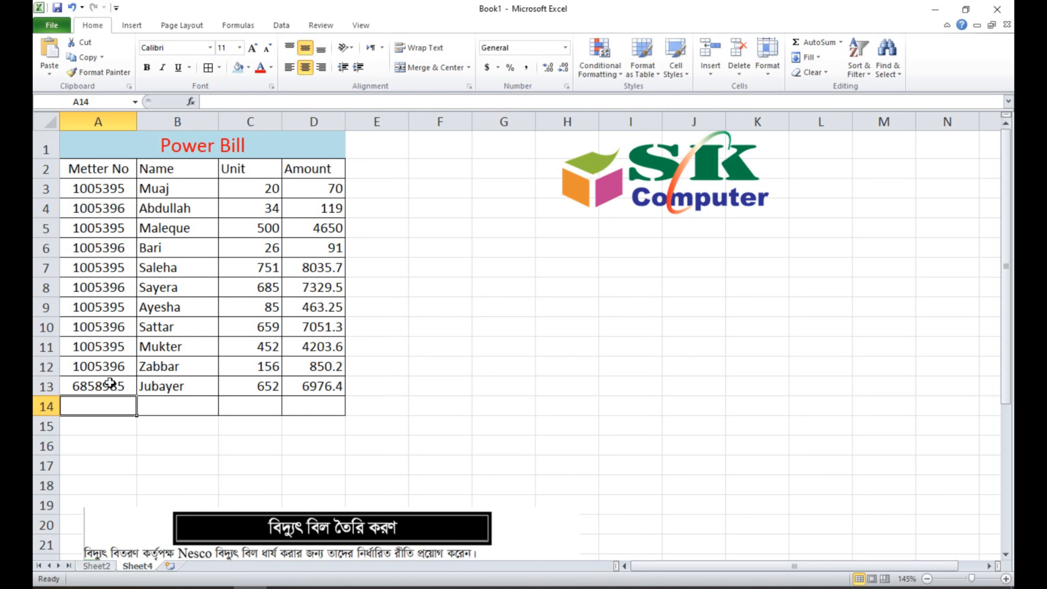
text(85958)
key(Tab)
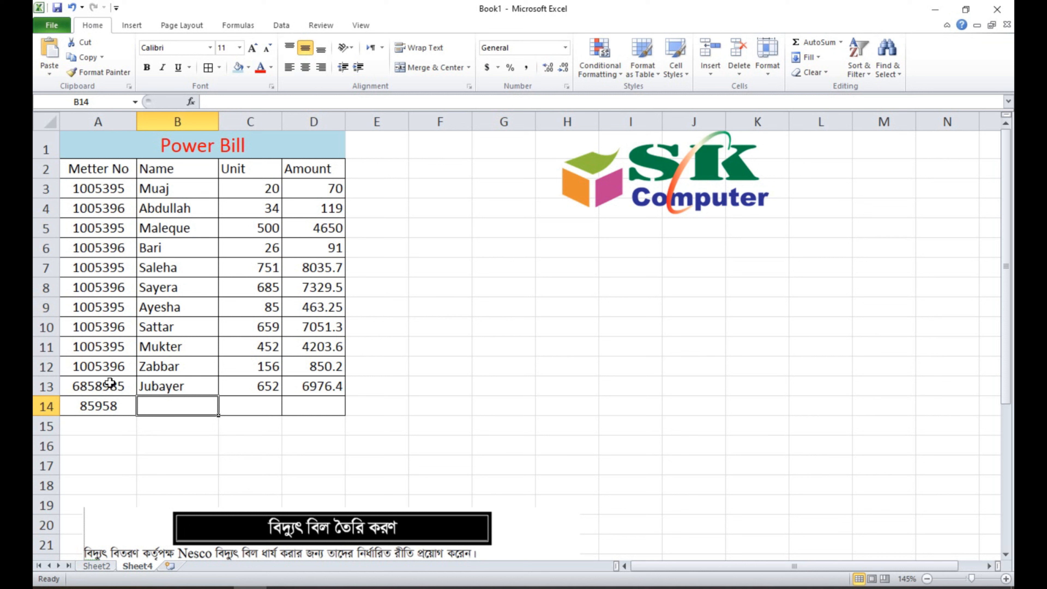
text(Asmaul)
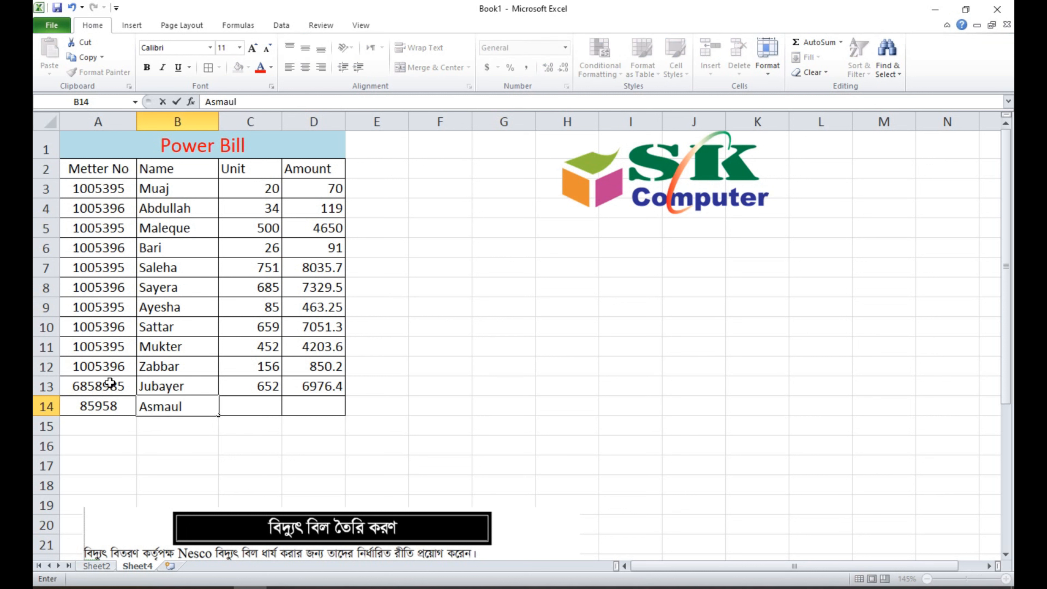
key(Tab)
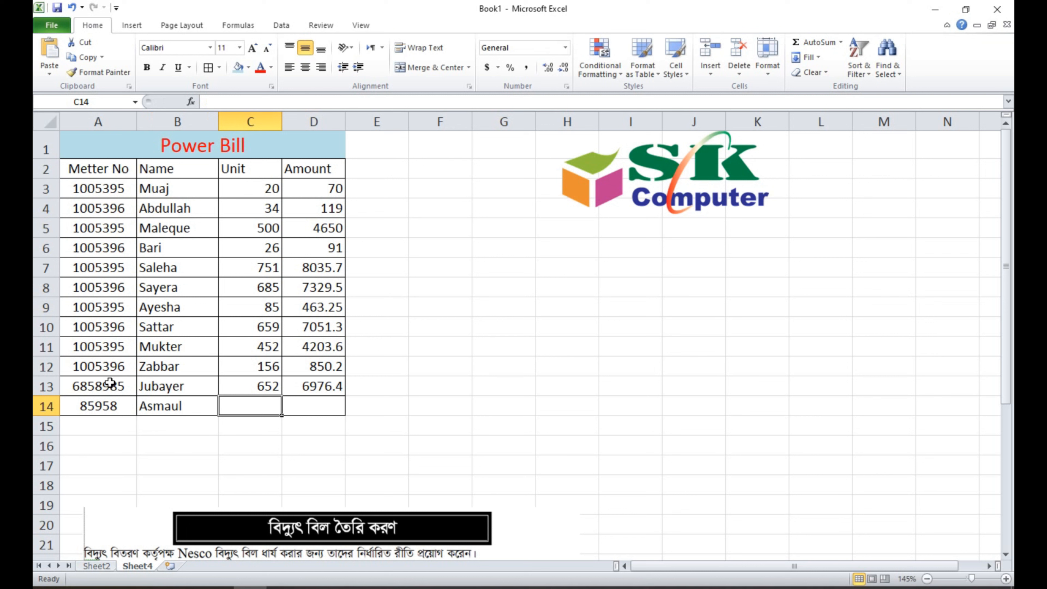
text(865)
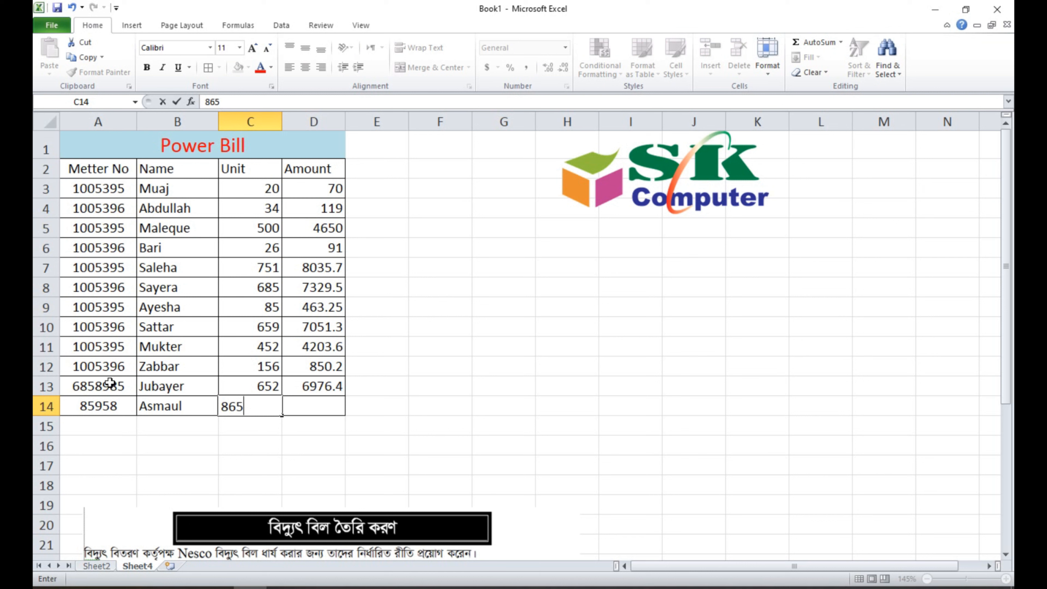
key(Tab)
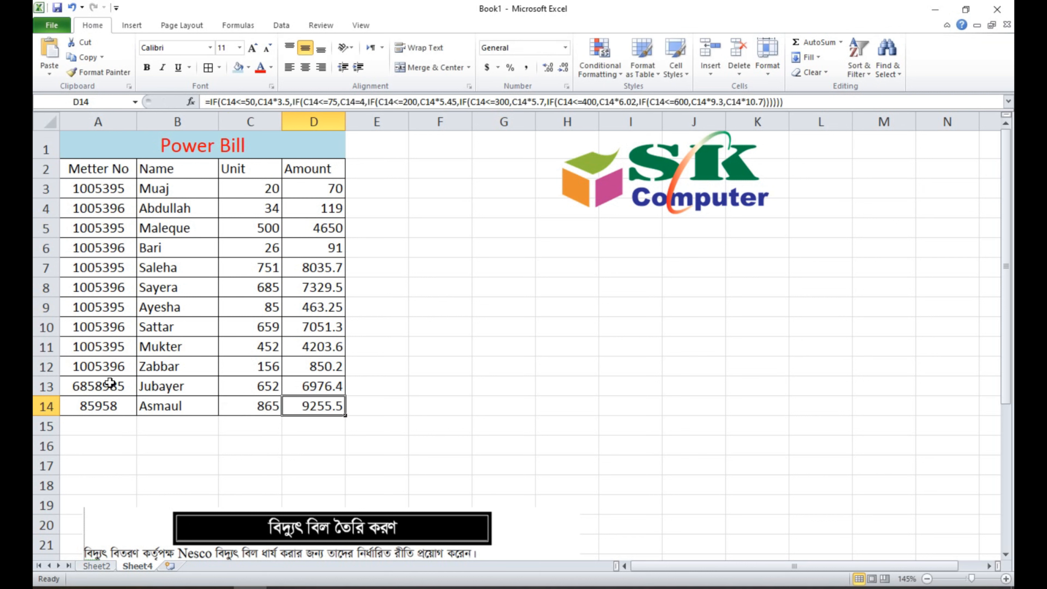
Step: Set the Unit values in C7 to 658, C8 to 55 and C9 to 6
key(Left)
key(Up)
key(Up)
key(Up)
key(Up)
key(Up)
key(Up)
key(Up)
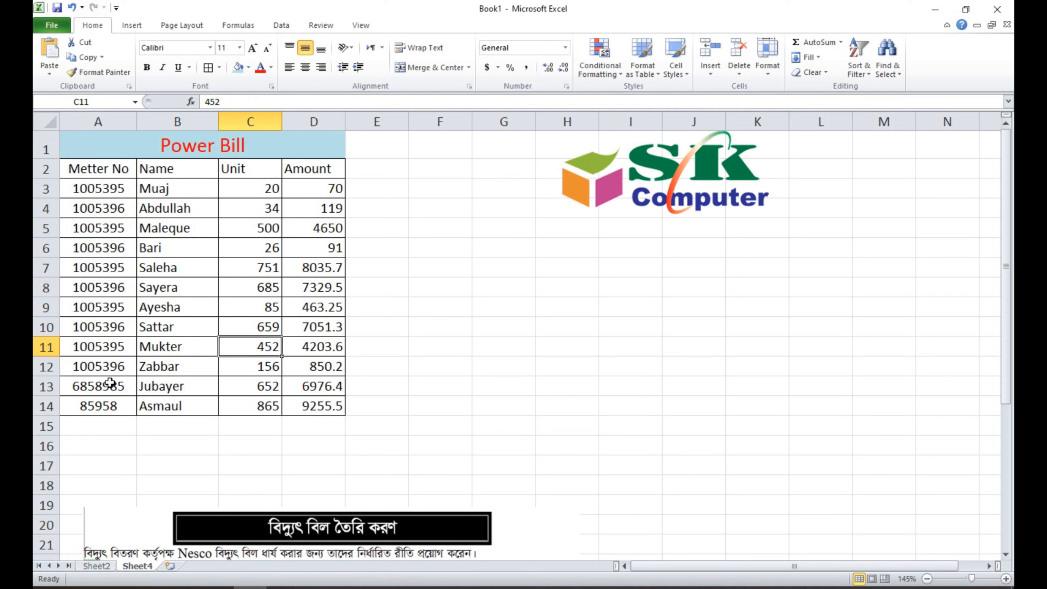
key(Down)
key(Up)
text(658)
key(Return)
text(55)
key(Return)
text(6)
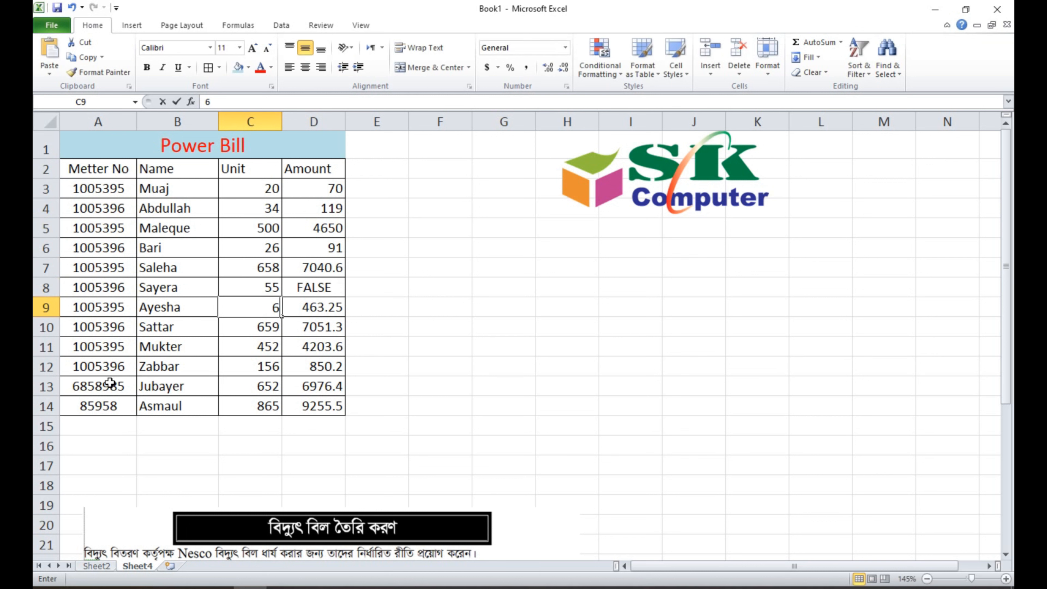
key(Up)
Step: Change the Unit value in C8 to 59, and replace it with 168
text(59)
key(Return)
key(Up)
text(168)
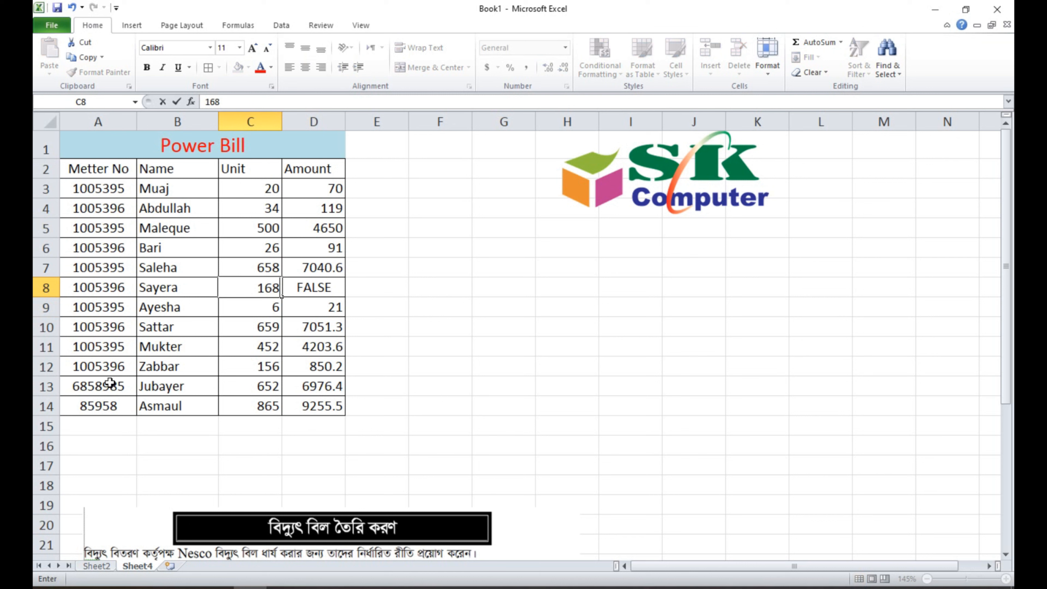
key(Return)
Step: Check the units and amounts down to row 14 and examine the Amount formulas in D3 and D14
key(Return)
key(Return)
key(Return)
key(Return)
key(Return)
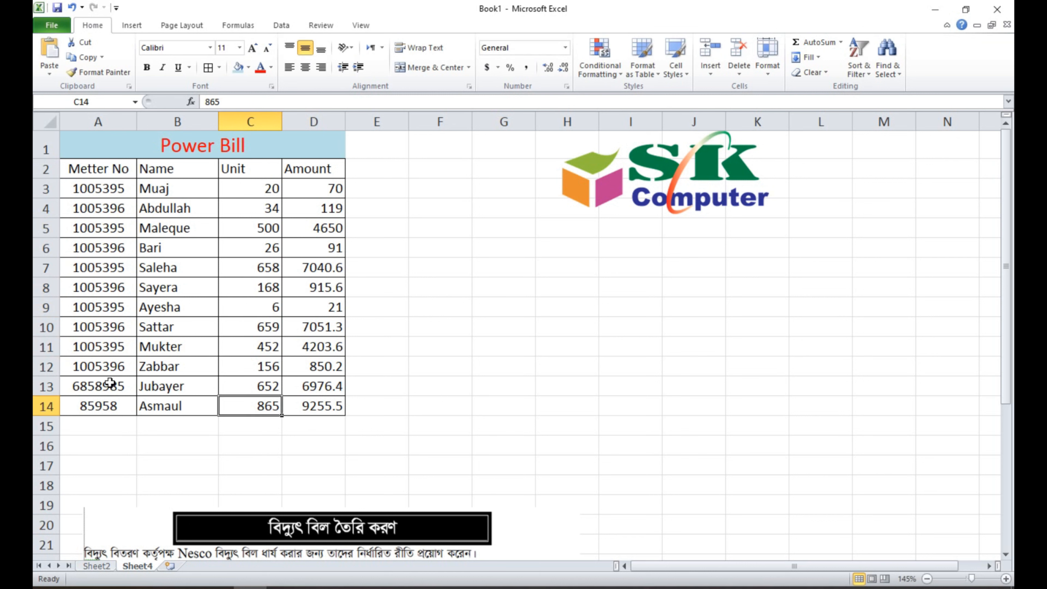
key(Right)
key(Down)
key(Up)
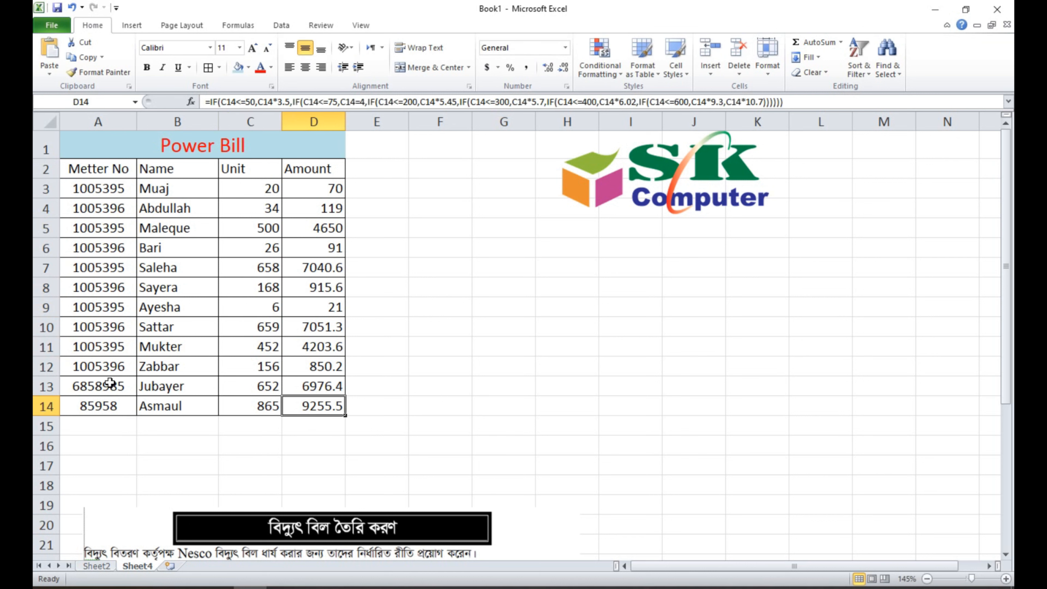
key(Down)
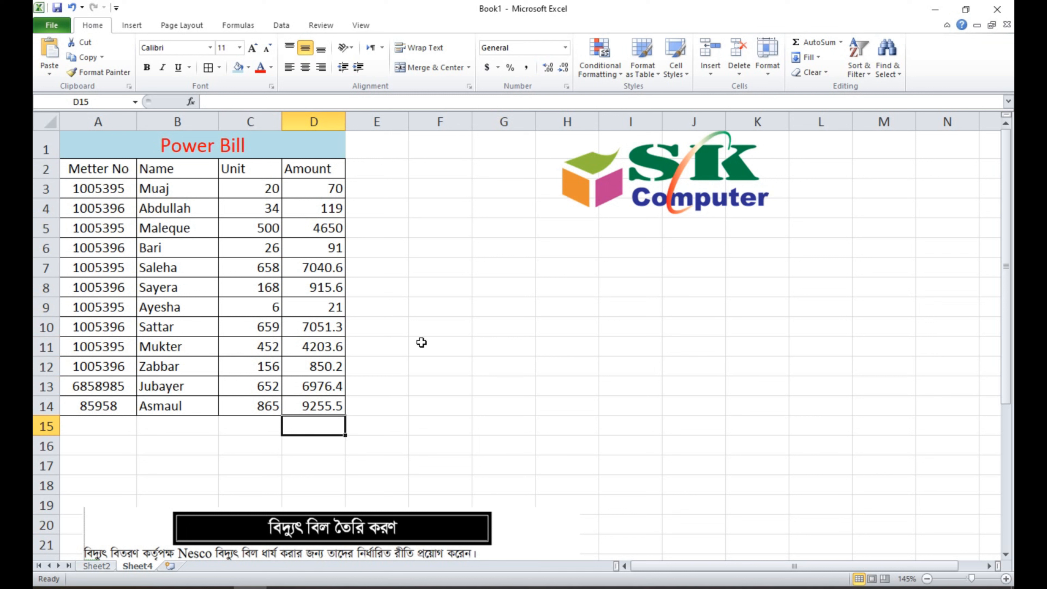
click(378, 210)
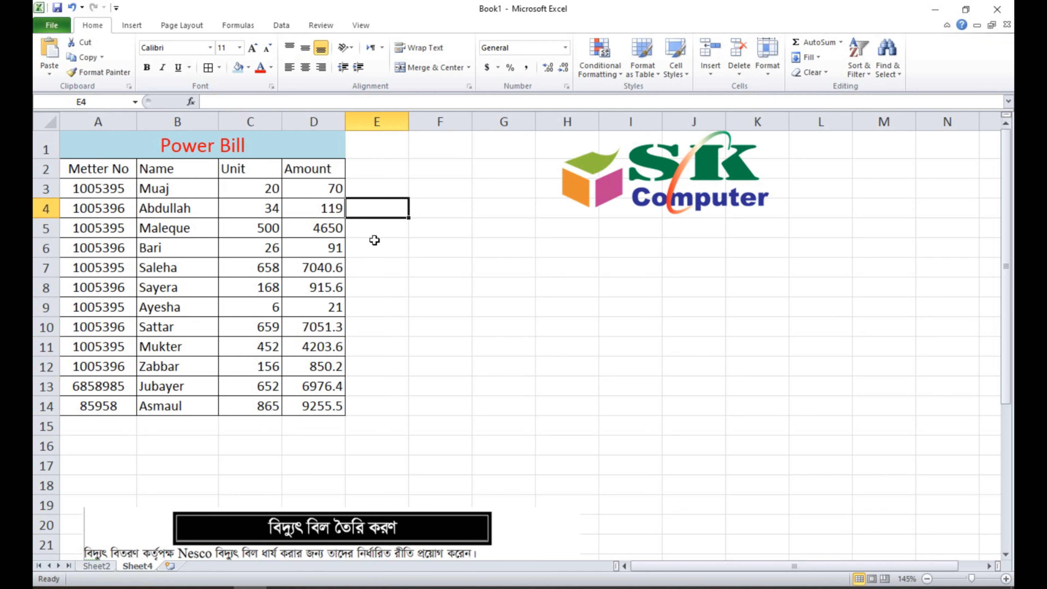
click(382, 261)
click(318, 185)
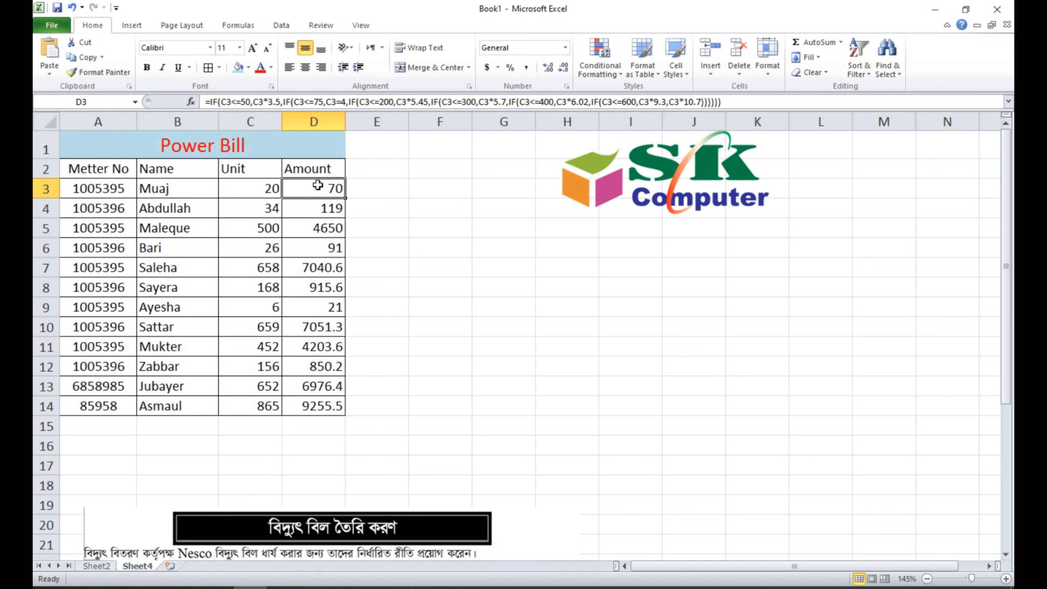
click(324, 425)
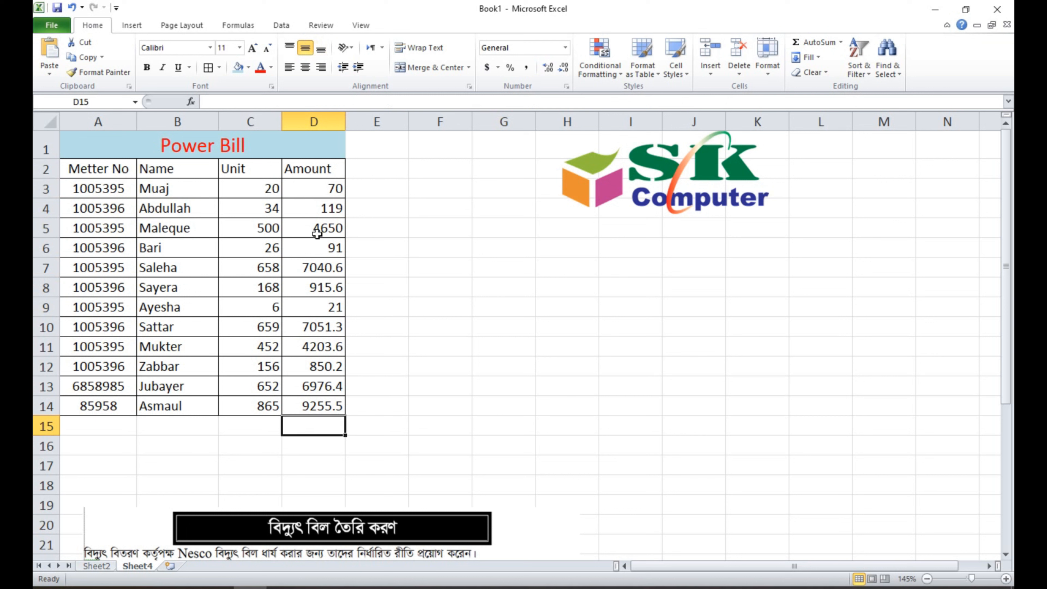
click(309, 188)
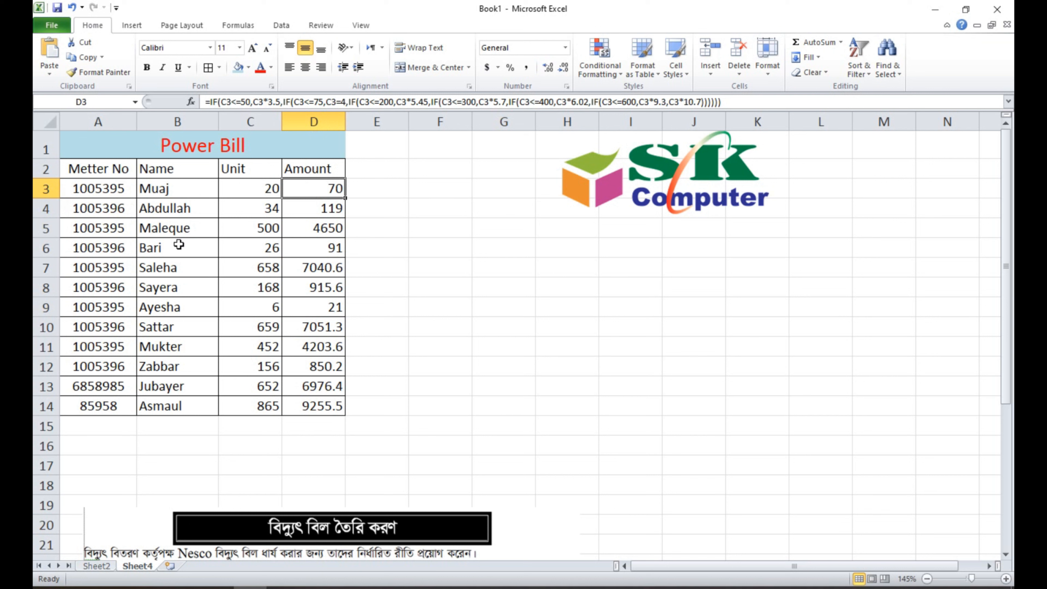
click(319, 425)
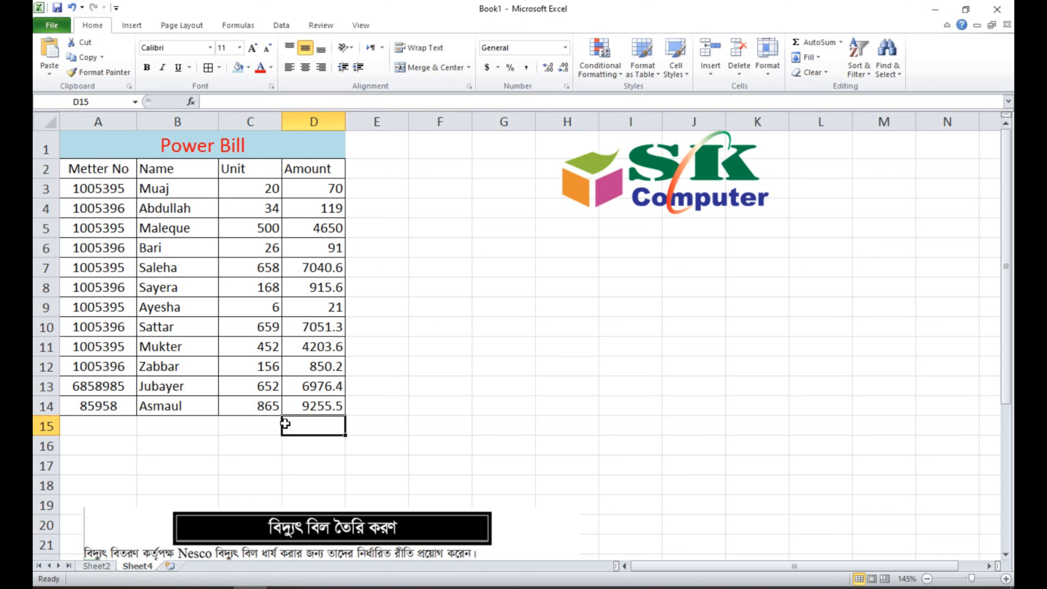
click(312, 401)
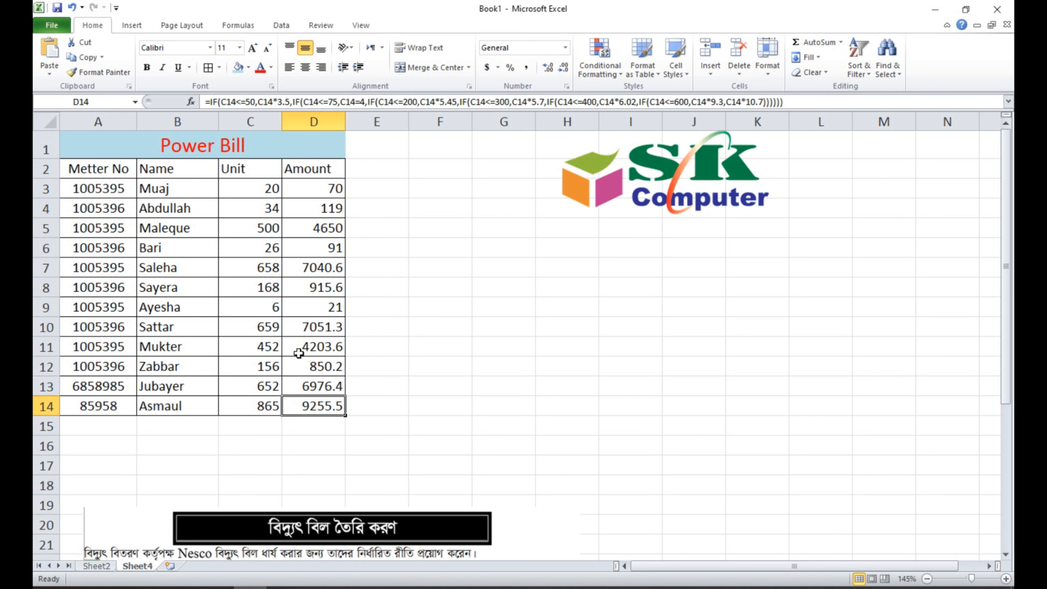
Step: Total the Amount column in D15 with the formula =SUM(D3:D14)
click(313, 425)
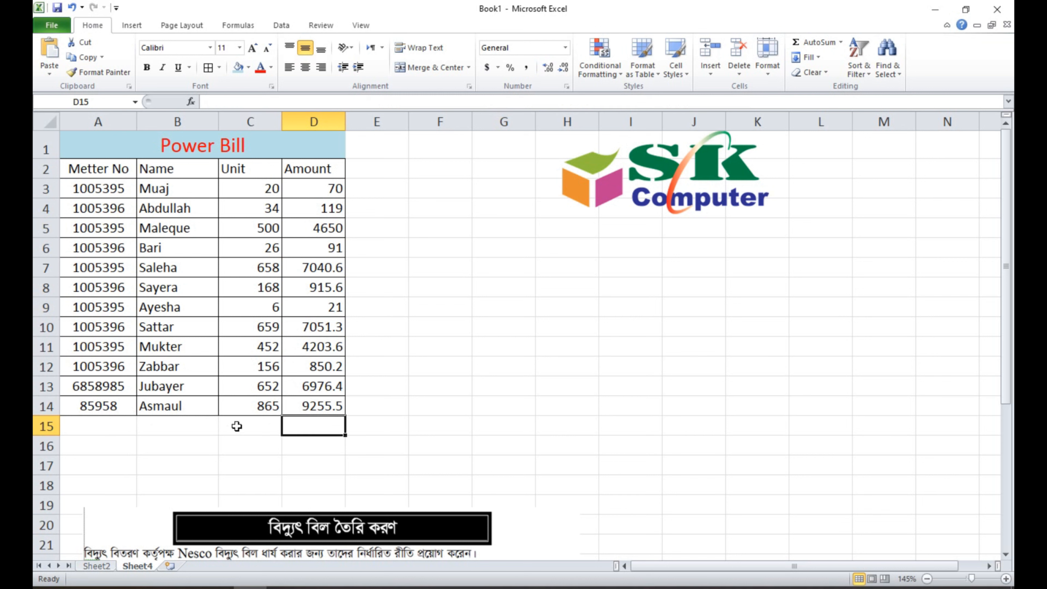
click(273, 99)
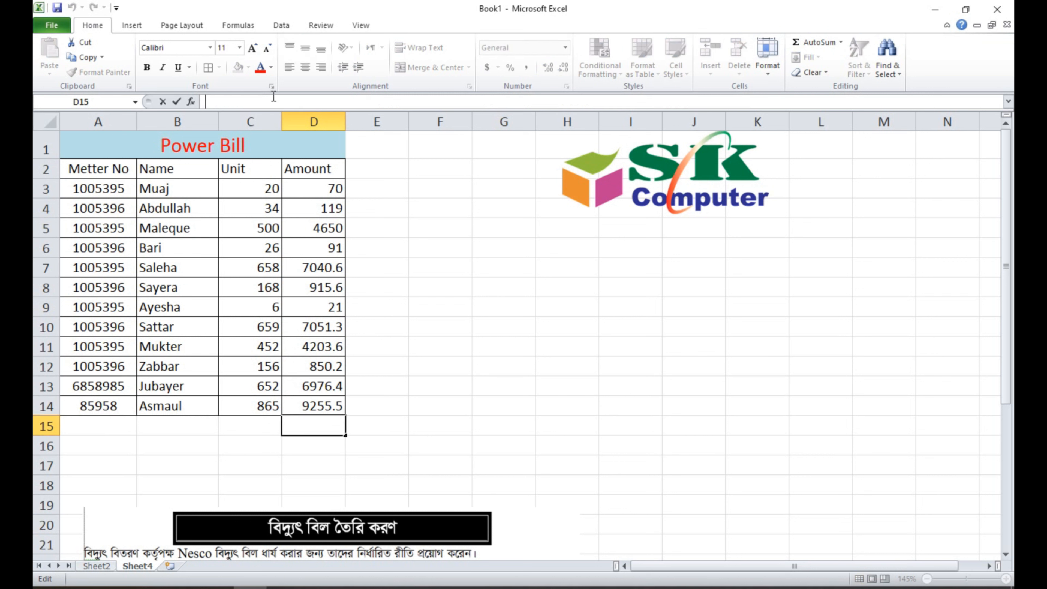
text(=)
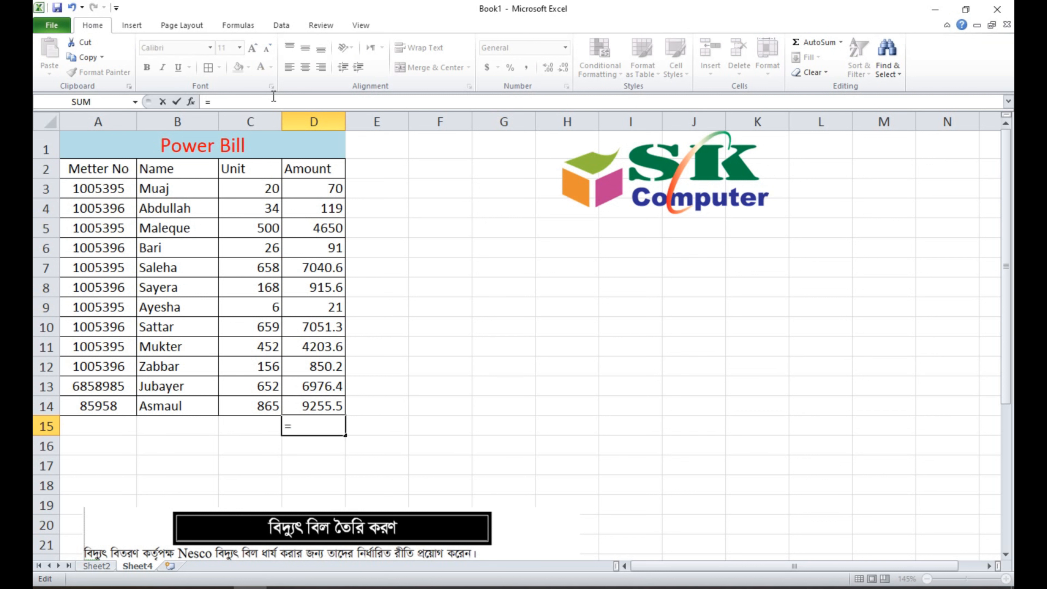
text(sum()
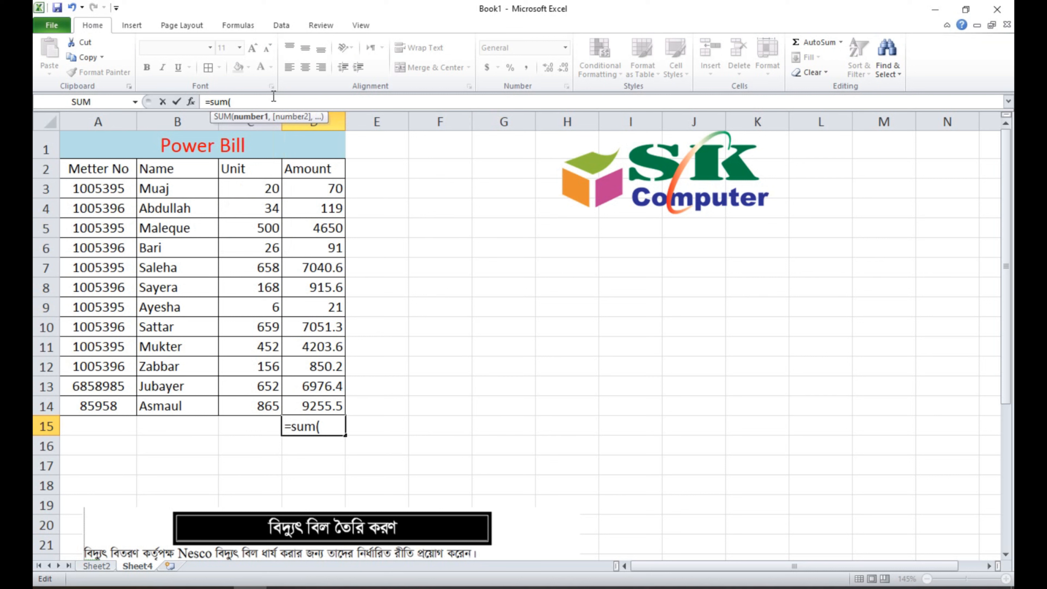
text(d)
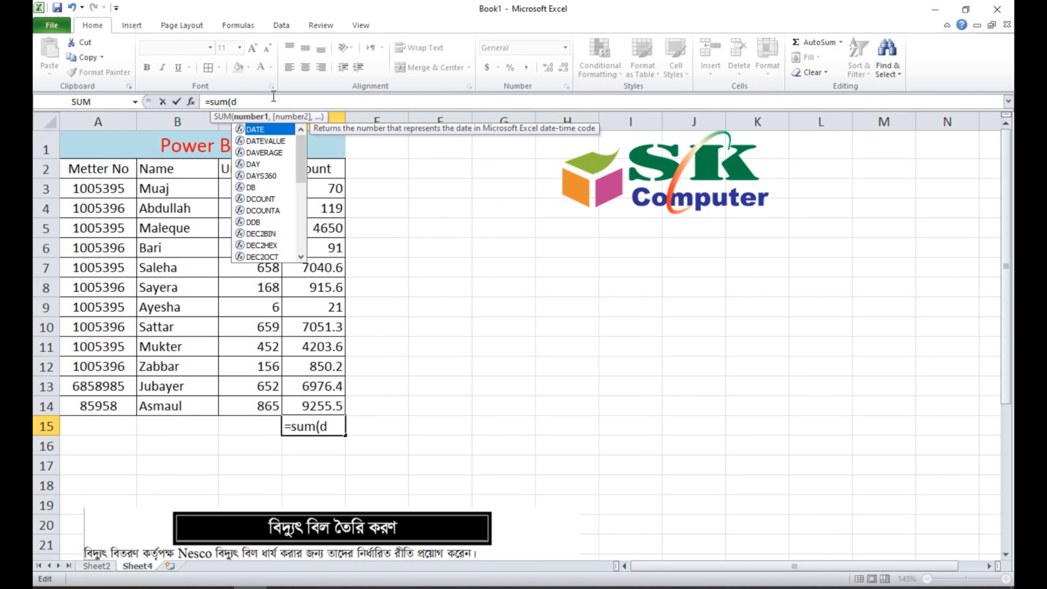
text(3)
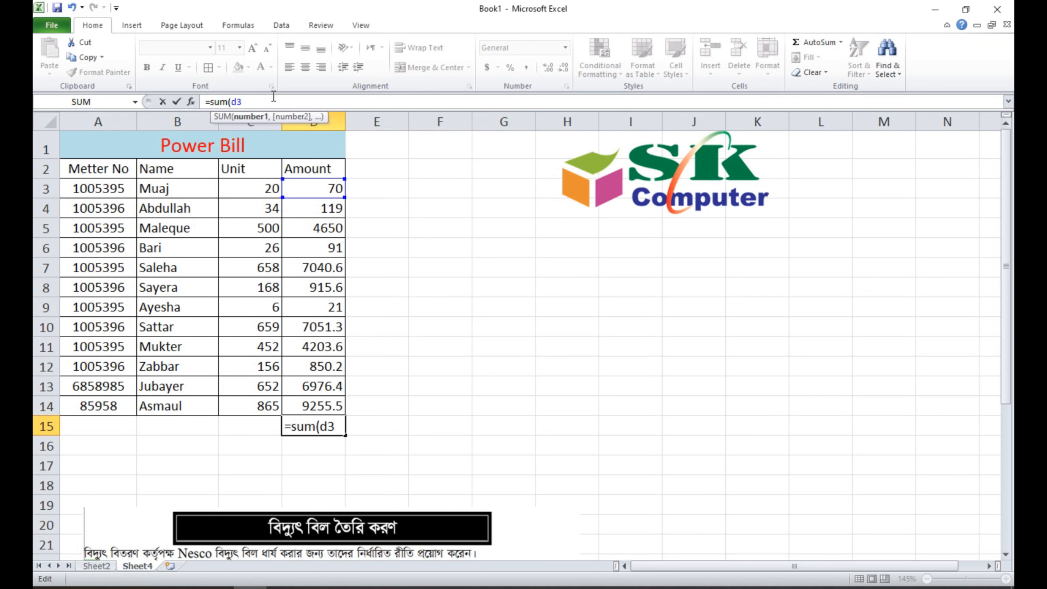
text(:)
text(d14)
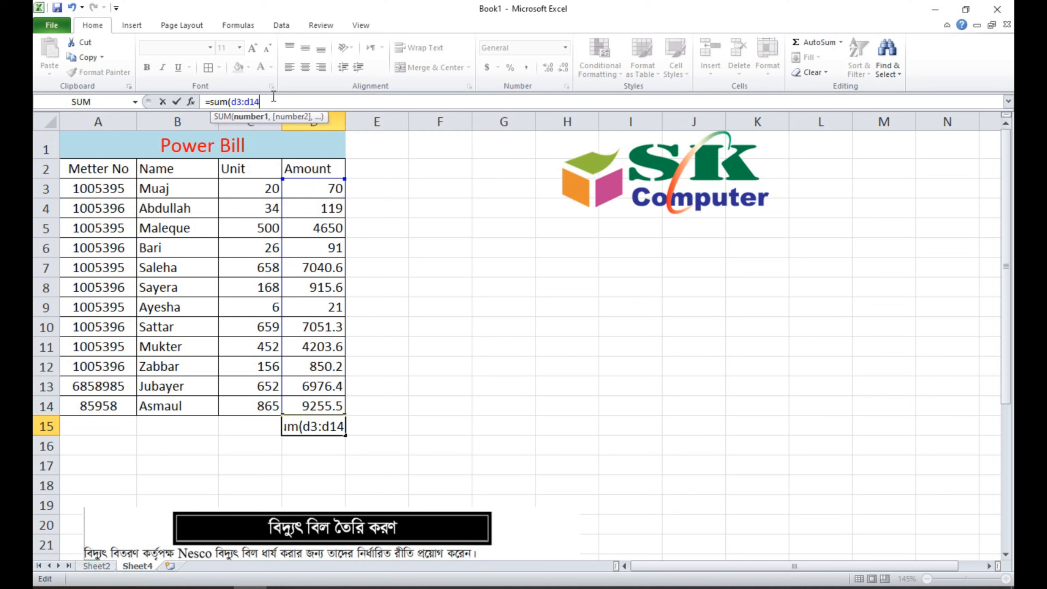
text())
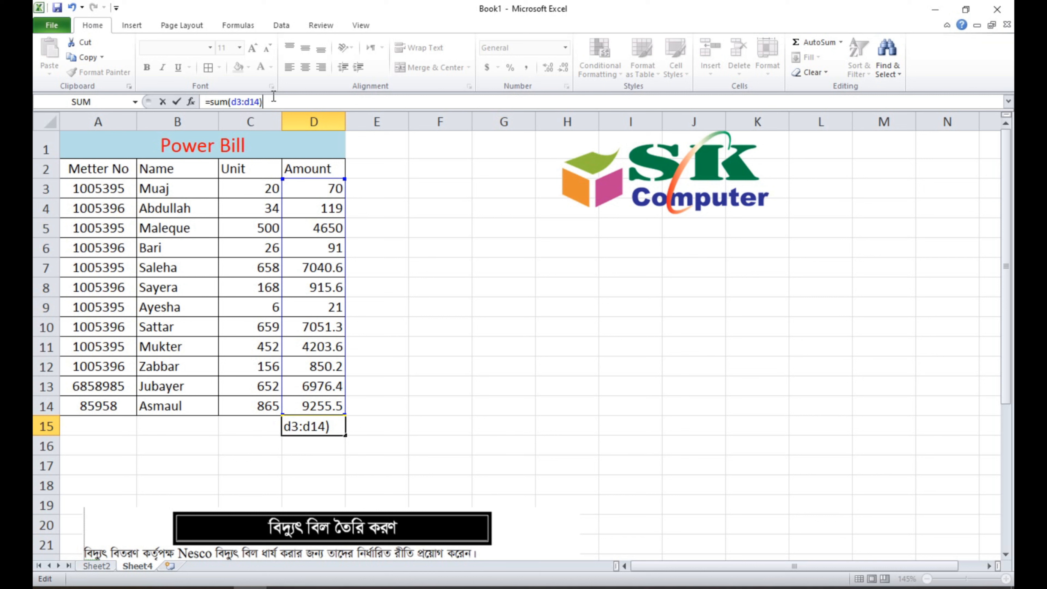
key(Return)
key(Up)
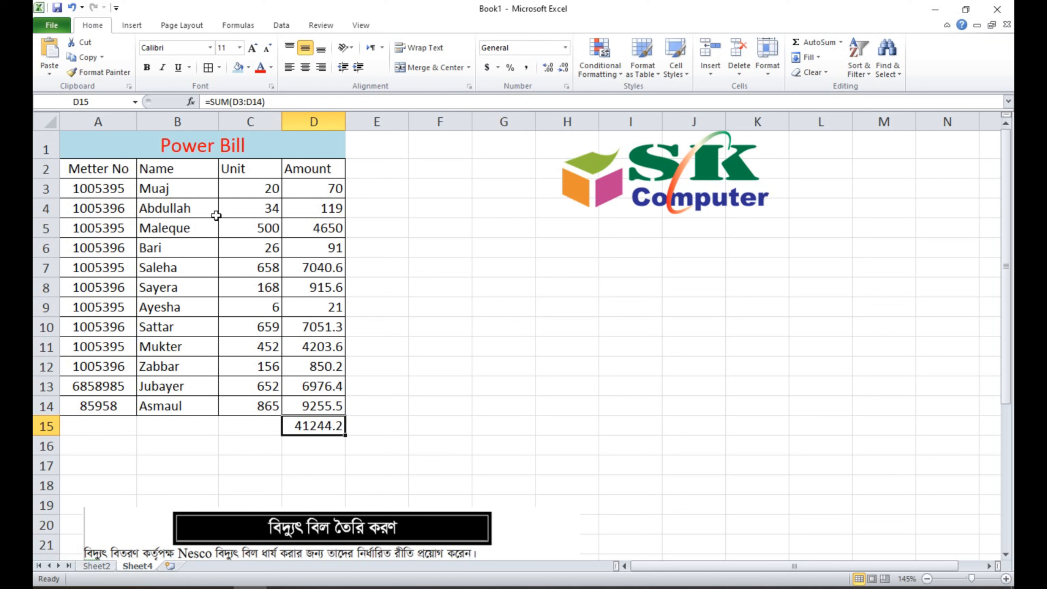
Step: Review the formula in D3, the total in D15 and the whole Power Bill table in A1:D15
click(317, 190)
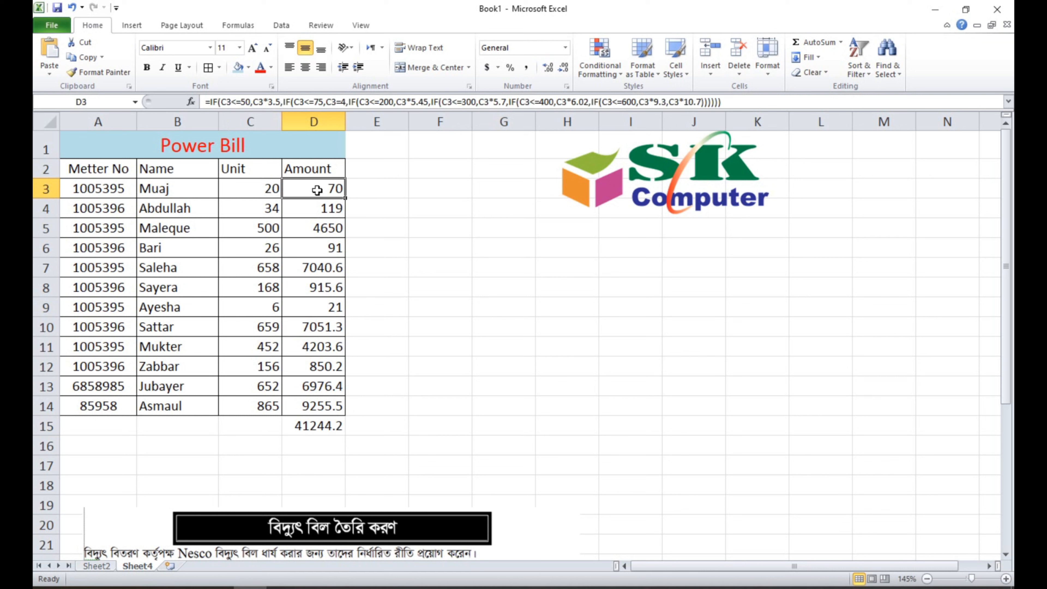
click(309, 425)
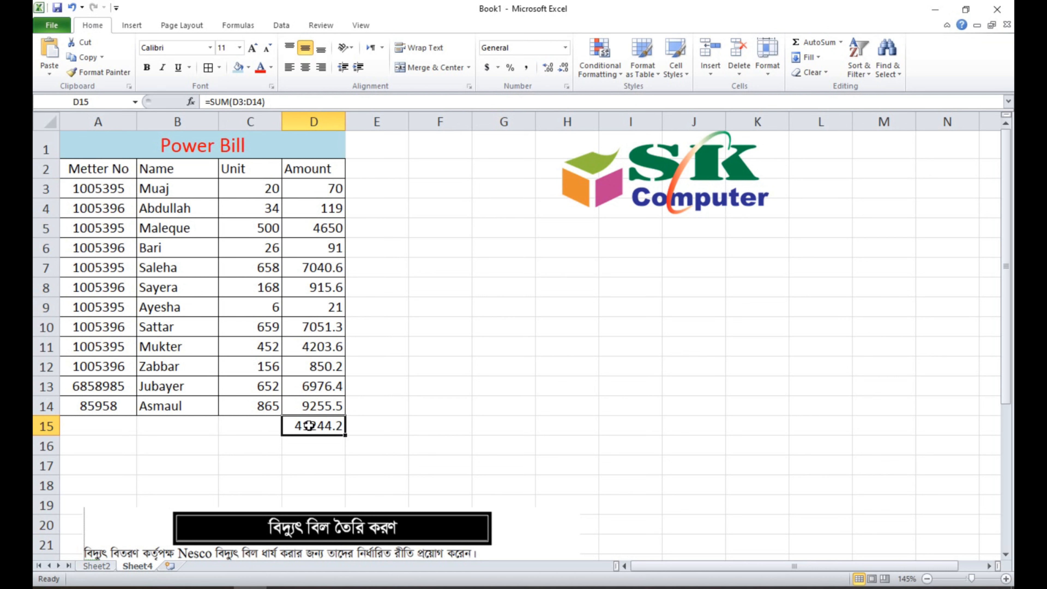
click(365, 145)
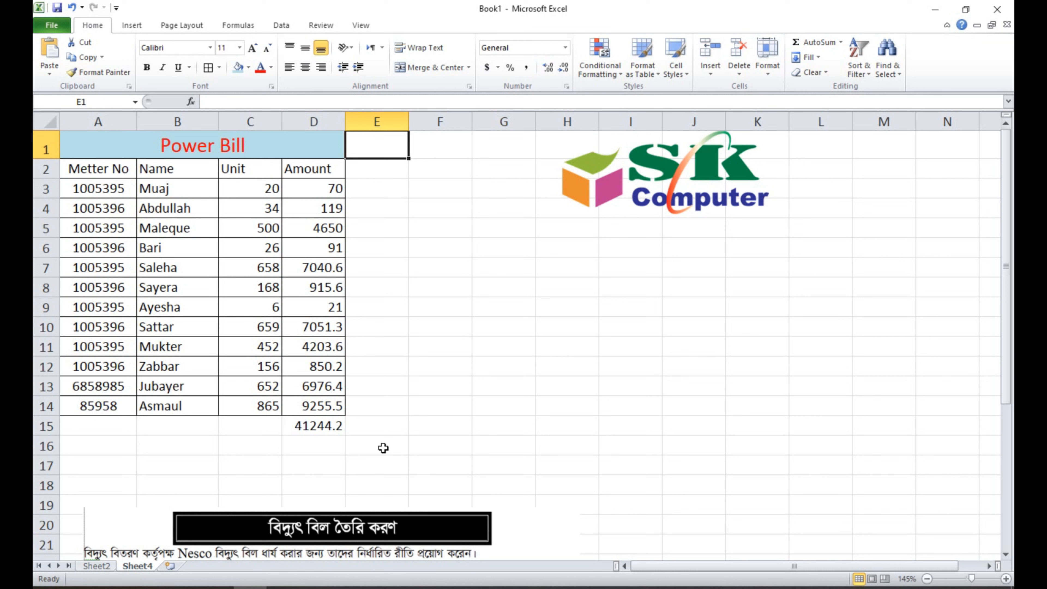
click(327, 430)
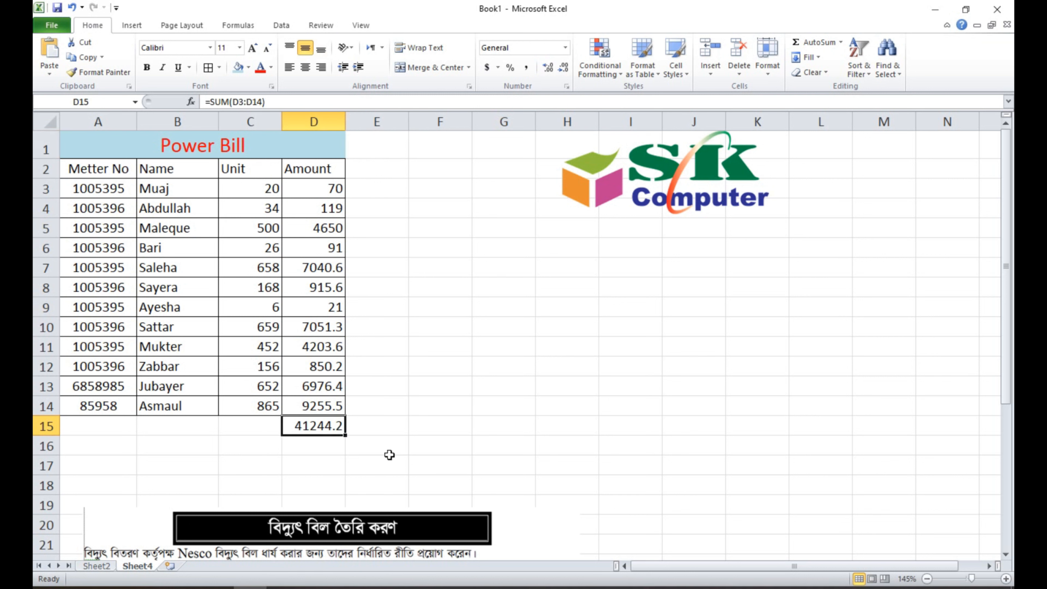
drag(84, 145, 301, 427)
click(419, 402)
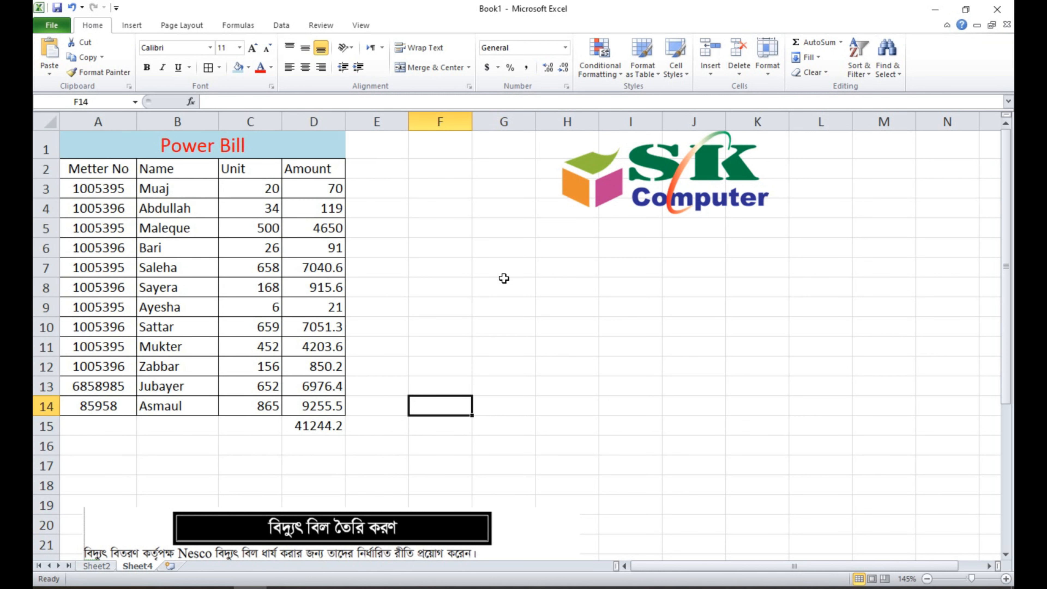